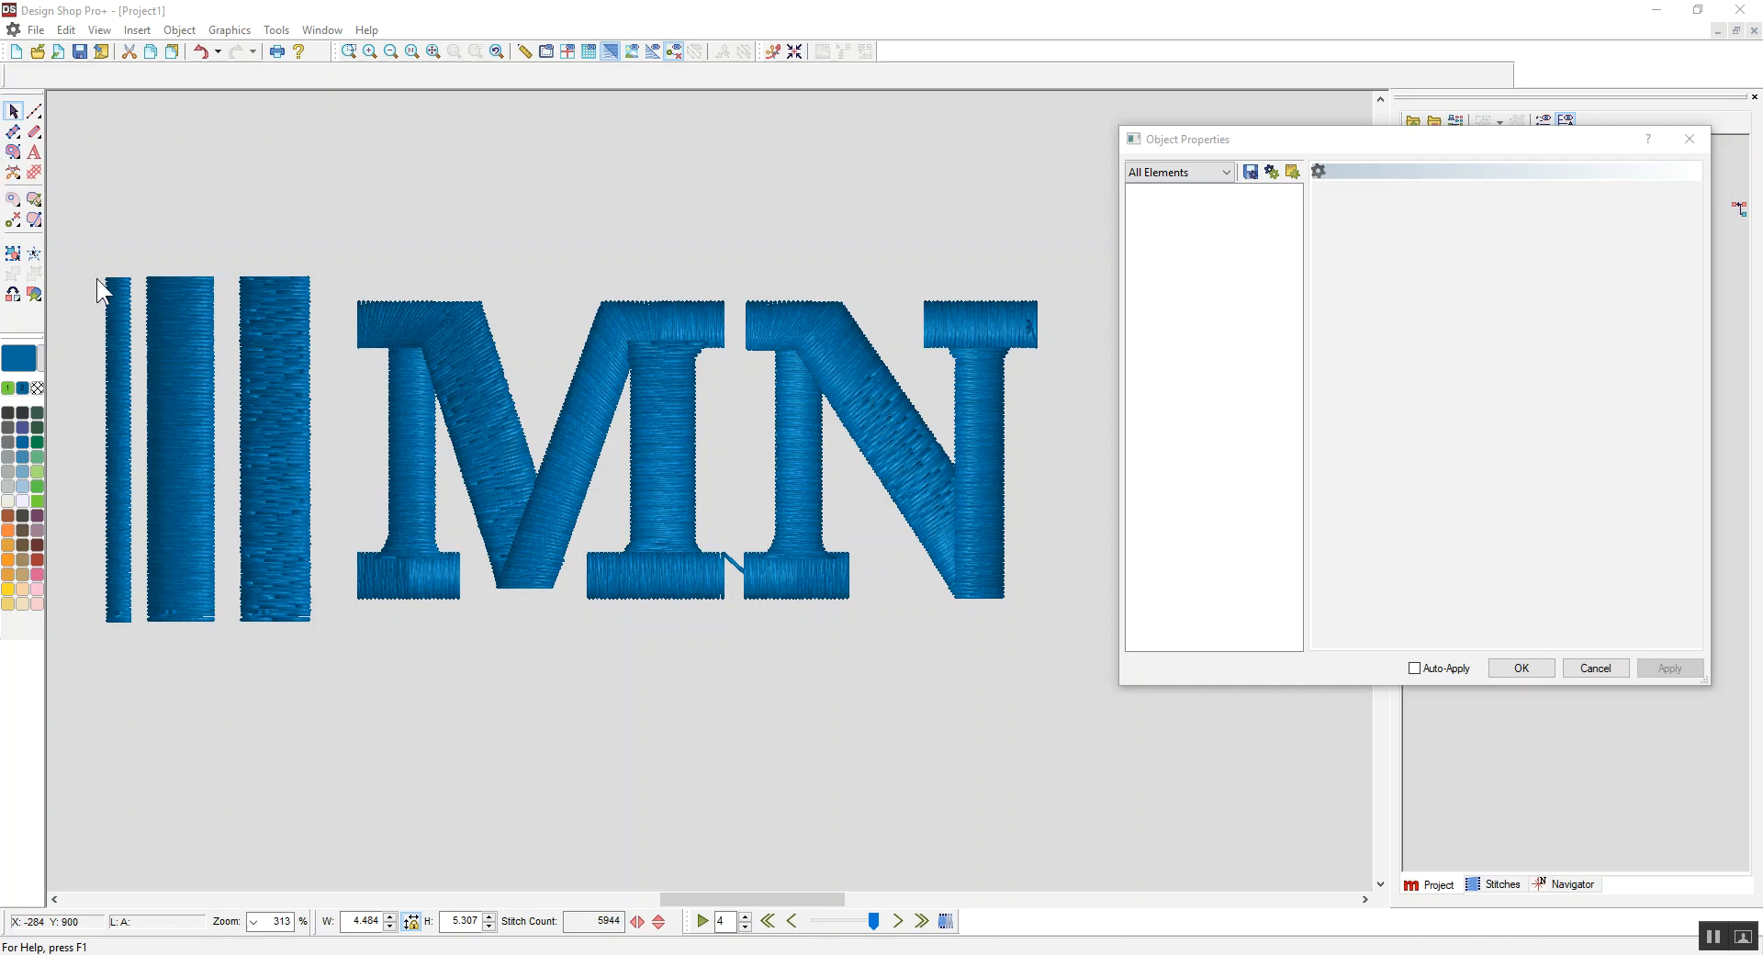
Open the object properties of the MN lettering directly from the design, then clear the selection
left_click(830, 329)
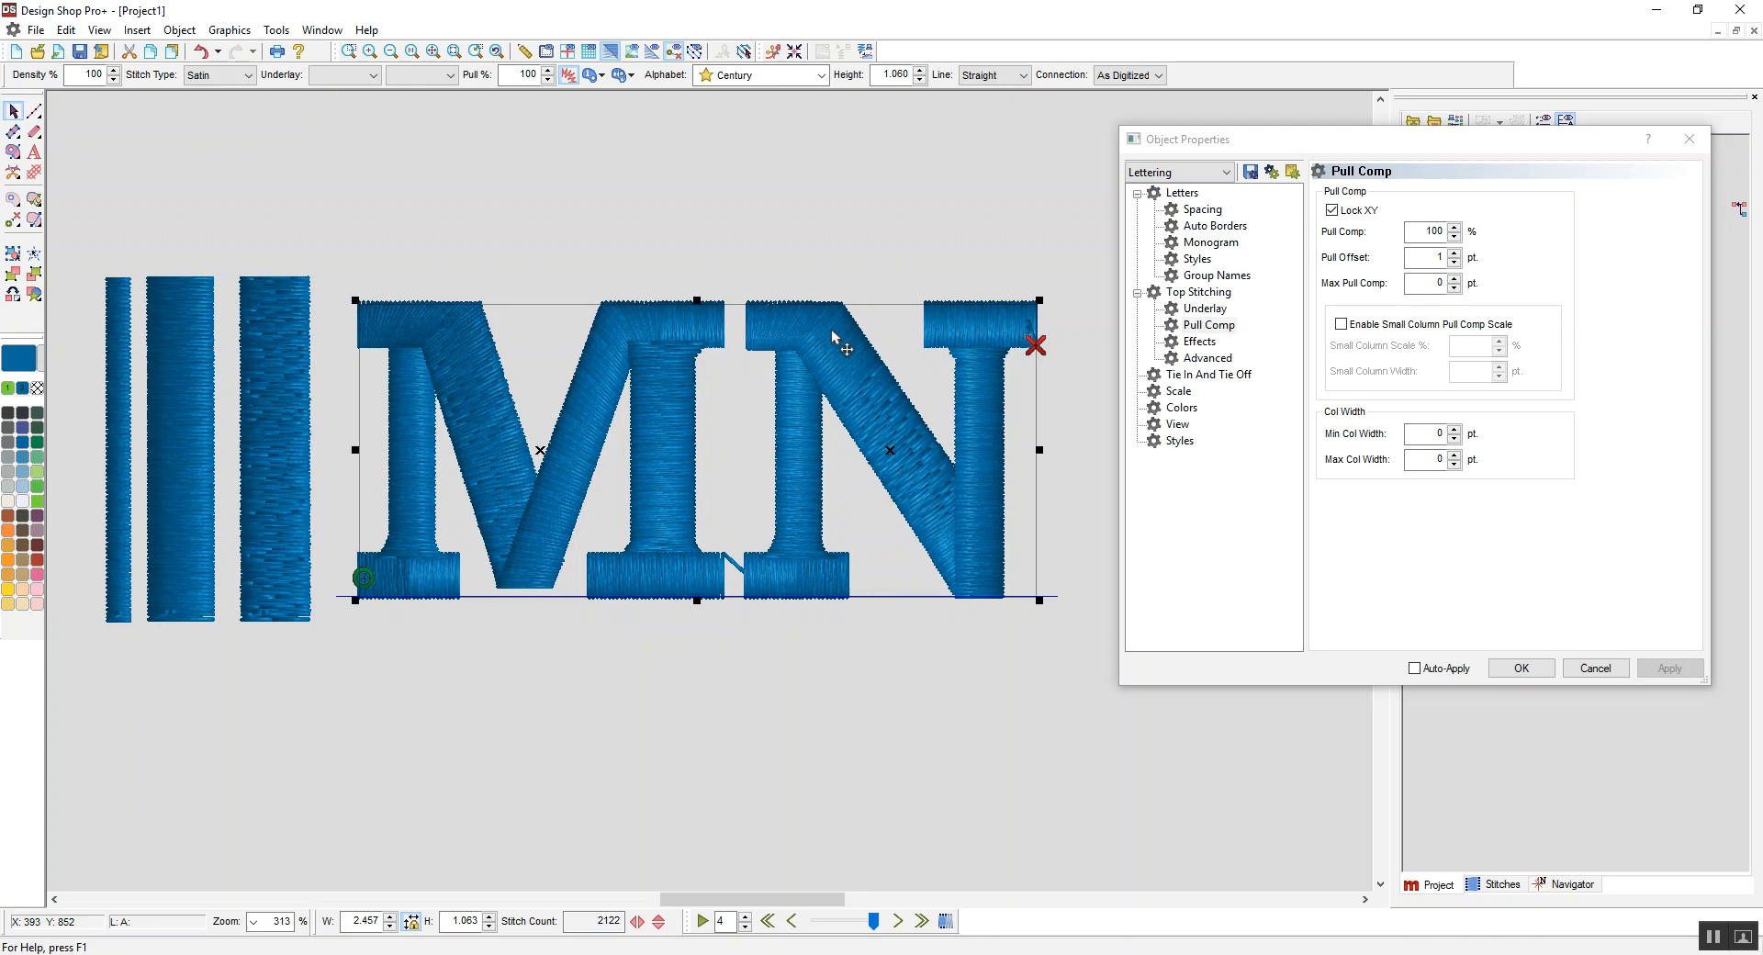
left_click(1689, 138)
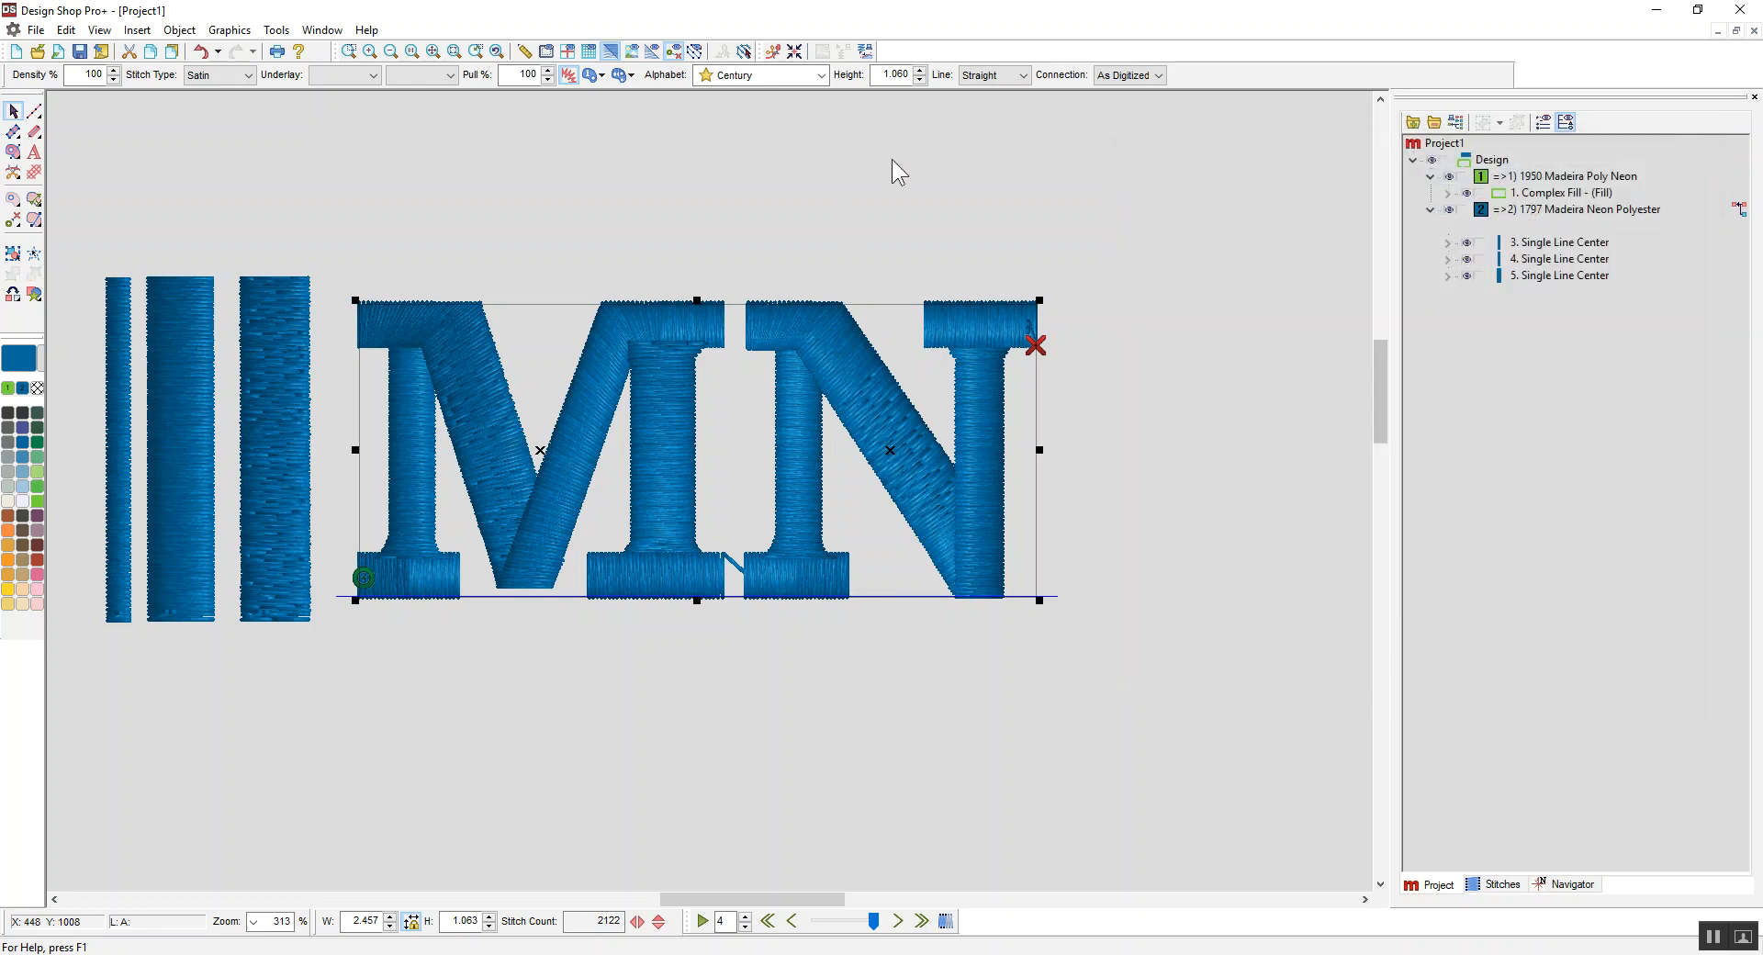
left_click(891, 158)
double_click(459, 377)
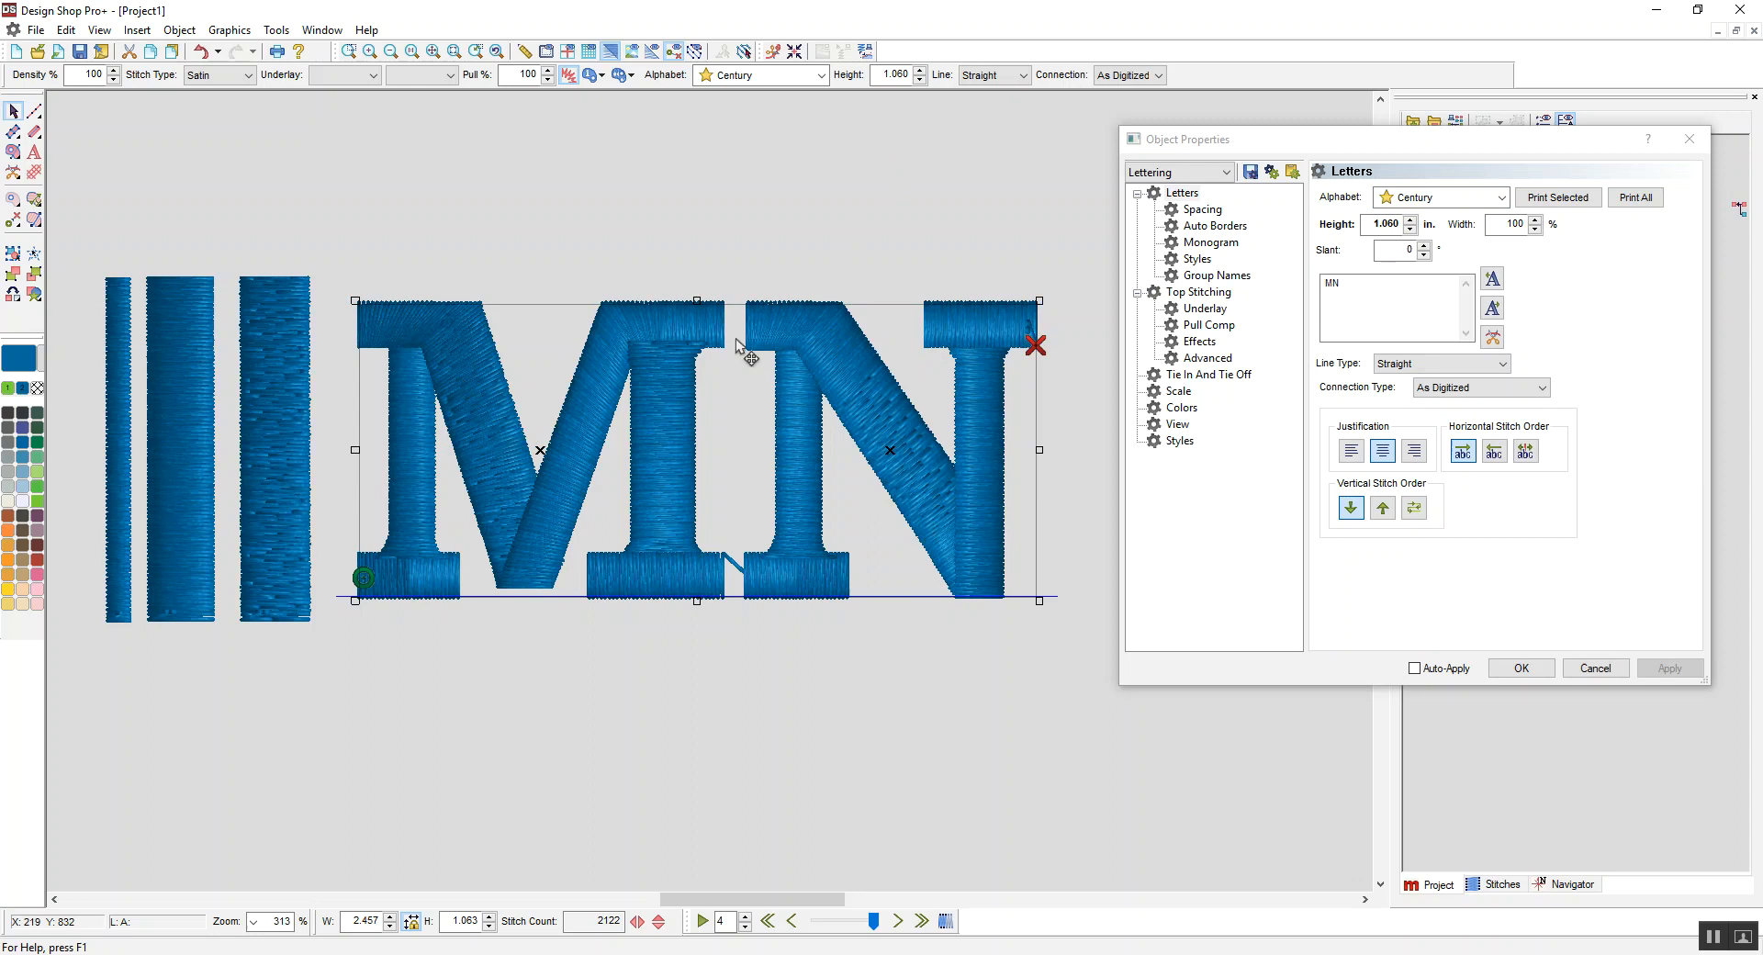
left_click(694, 152)
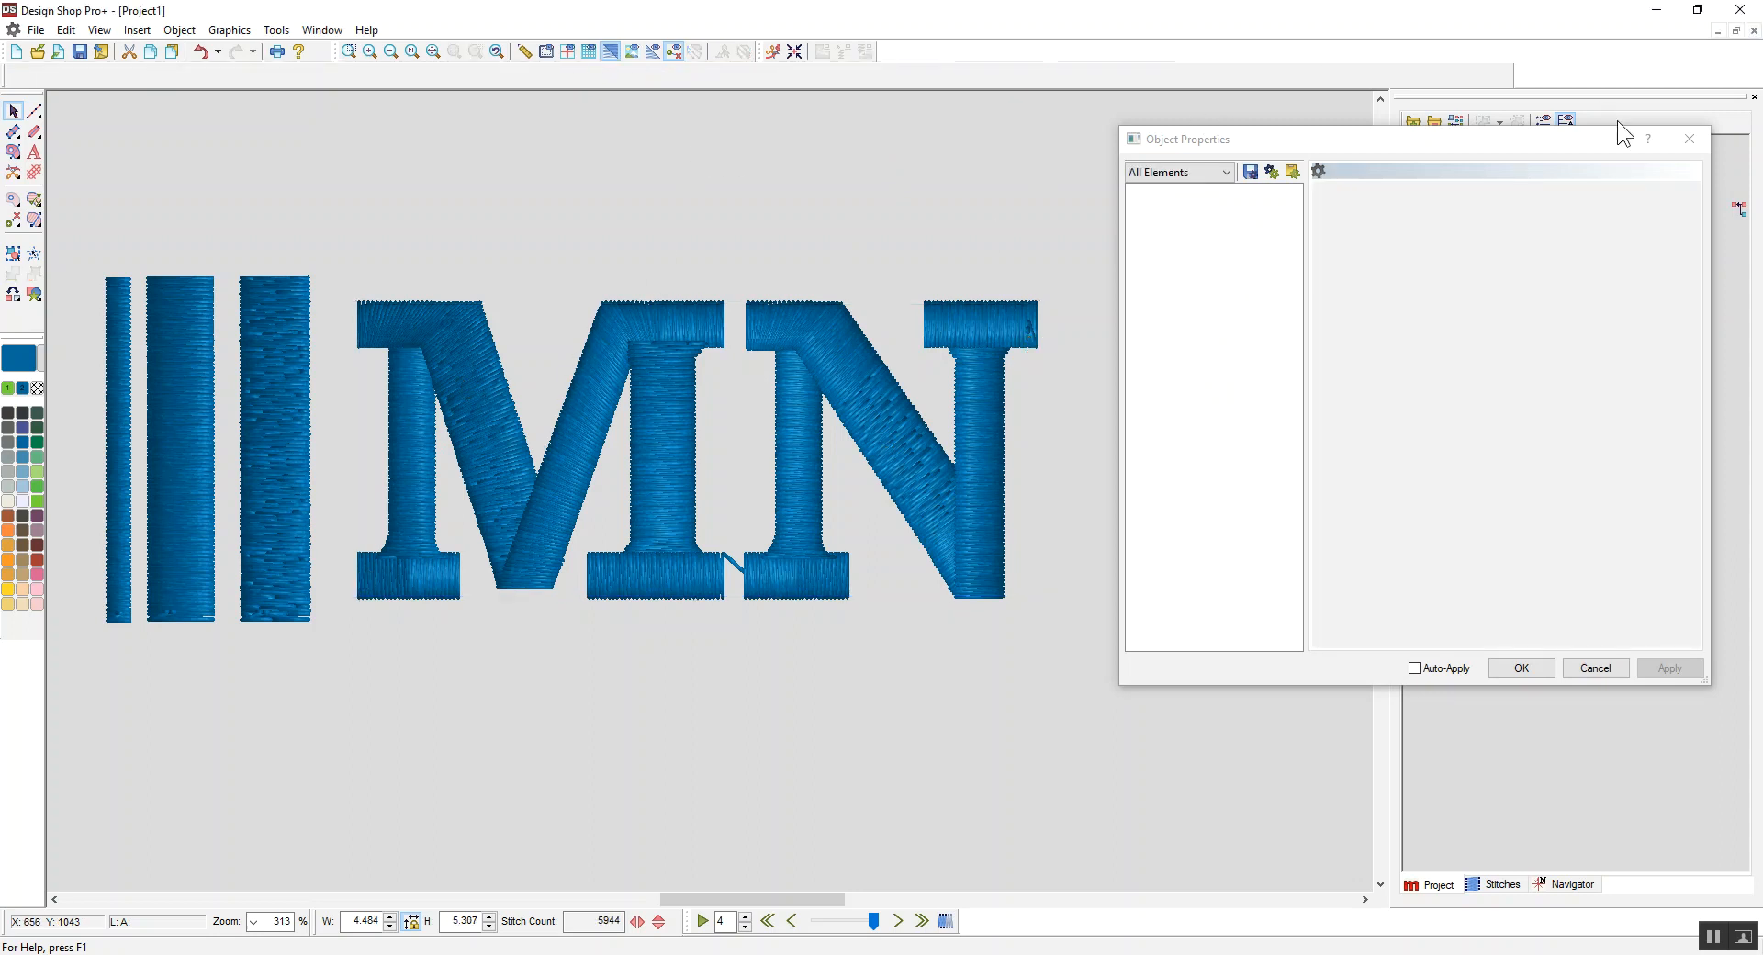
Open the Lettering element's properties from the project tree and show its Top Stitching settings
left_click(1688, 141)
left_click(710, 340)
right_click(710, 340)
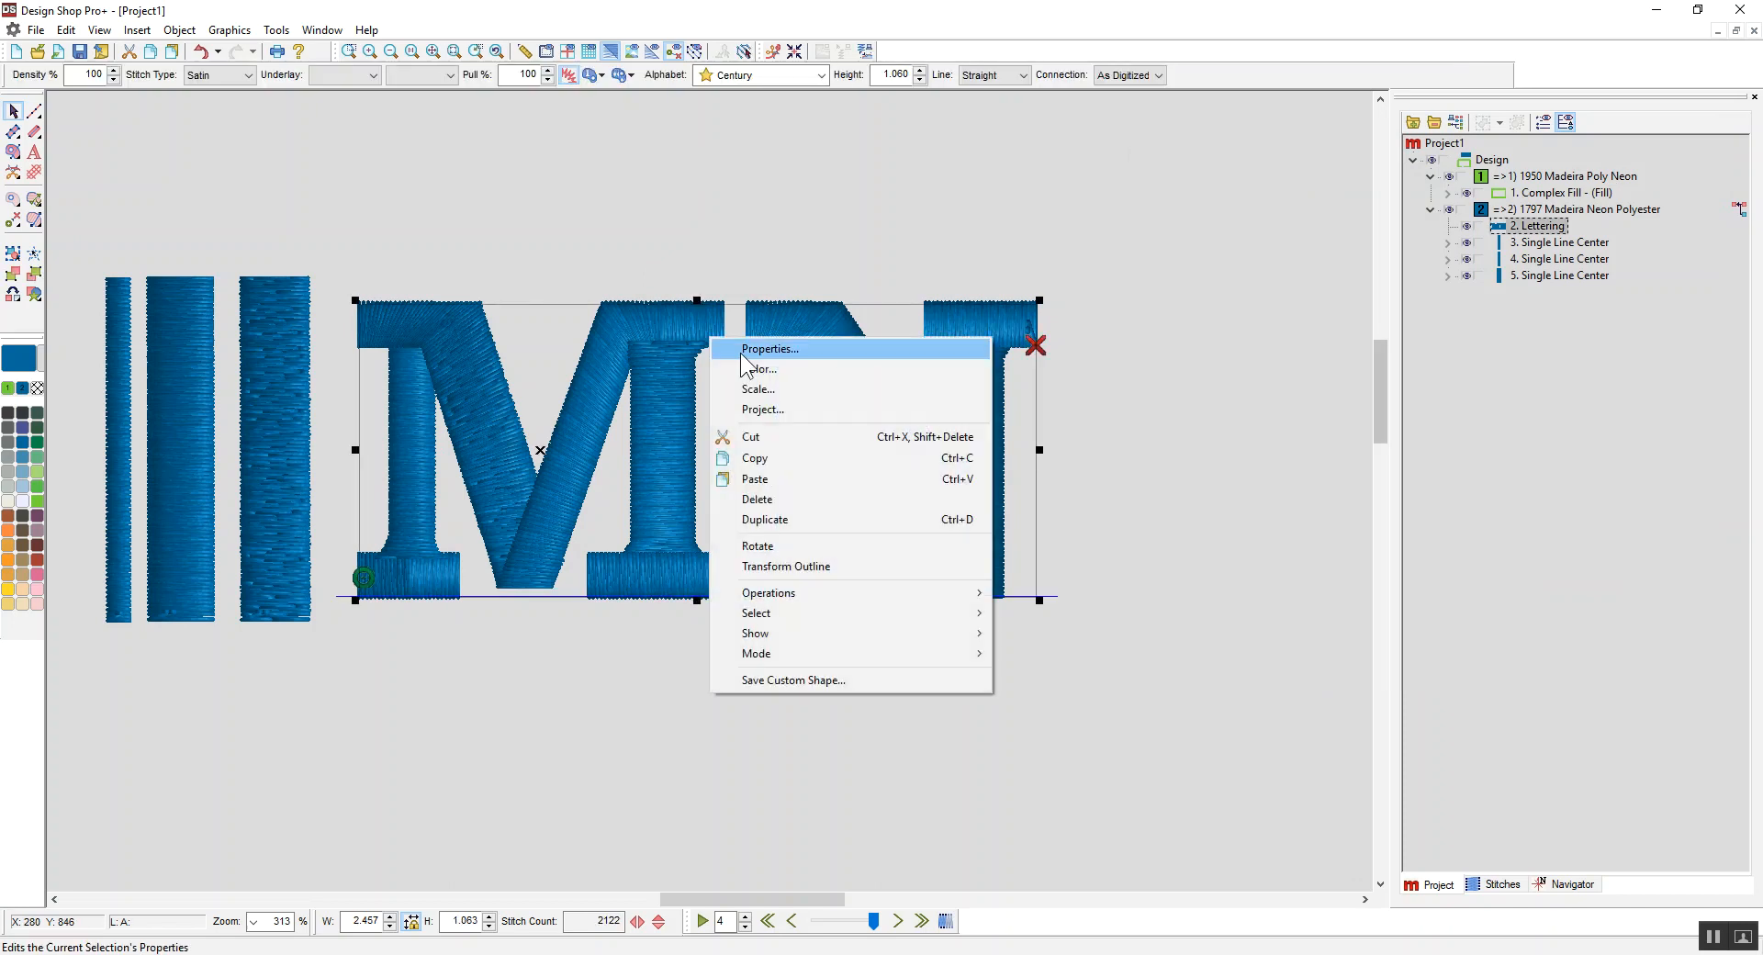
left_click(1047, 204)
left_click(1517, 228)
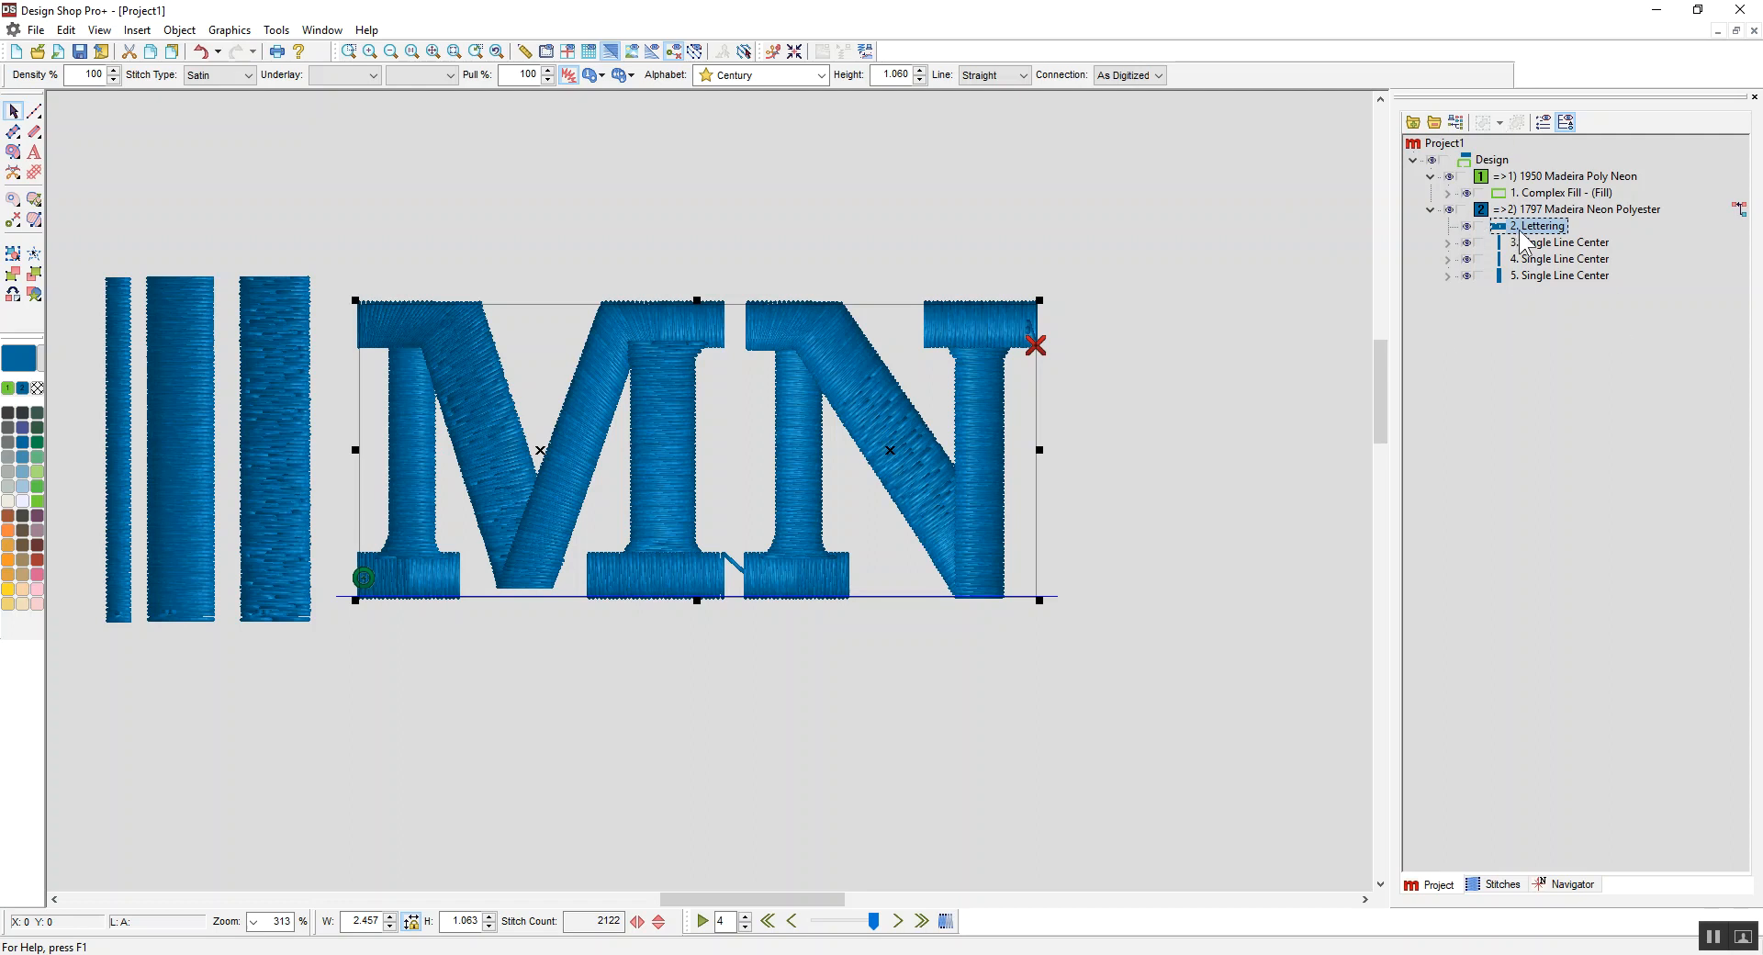
right_click(1521, 234)
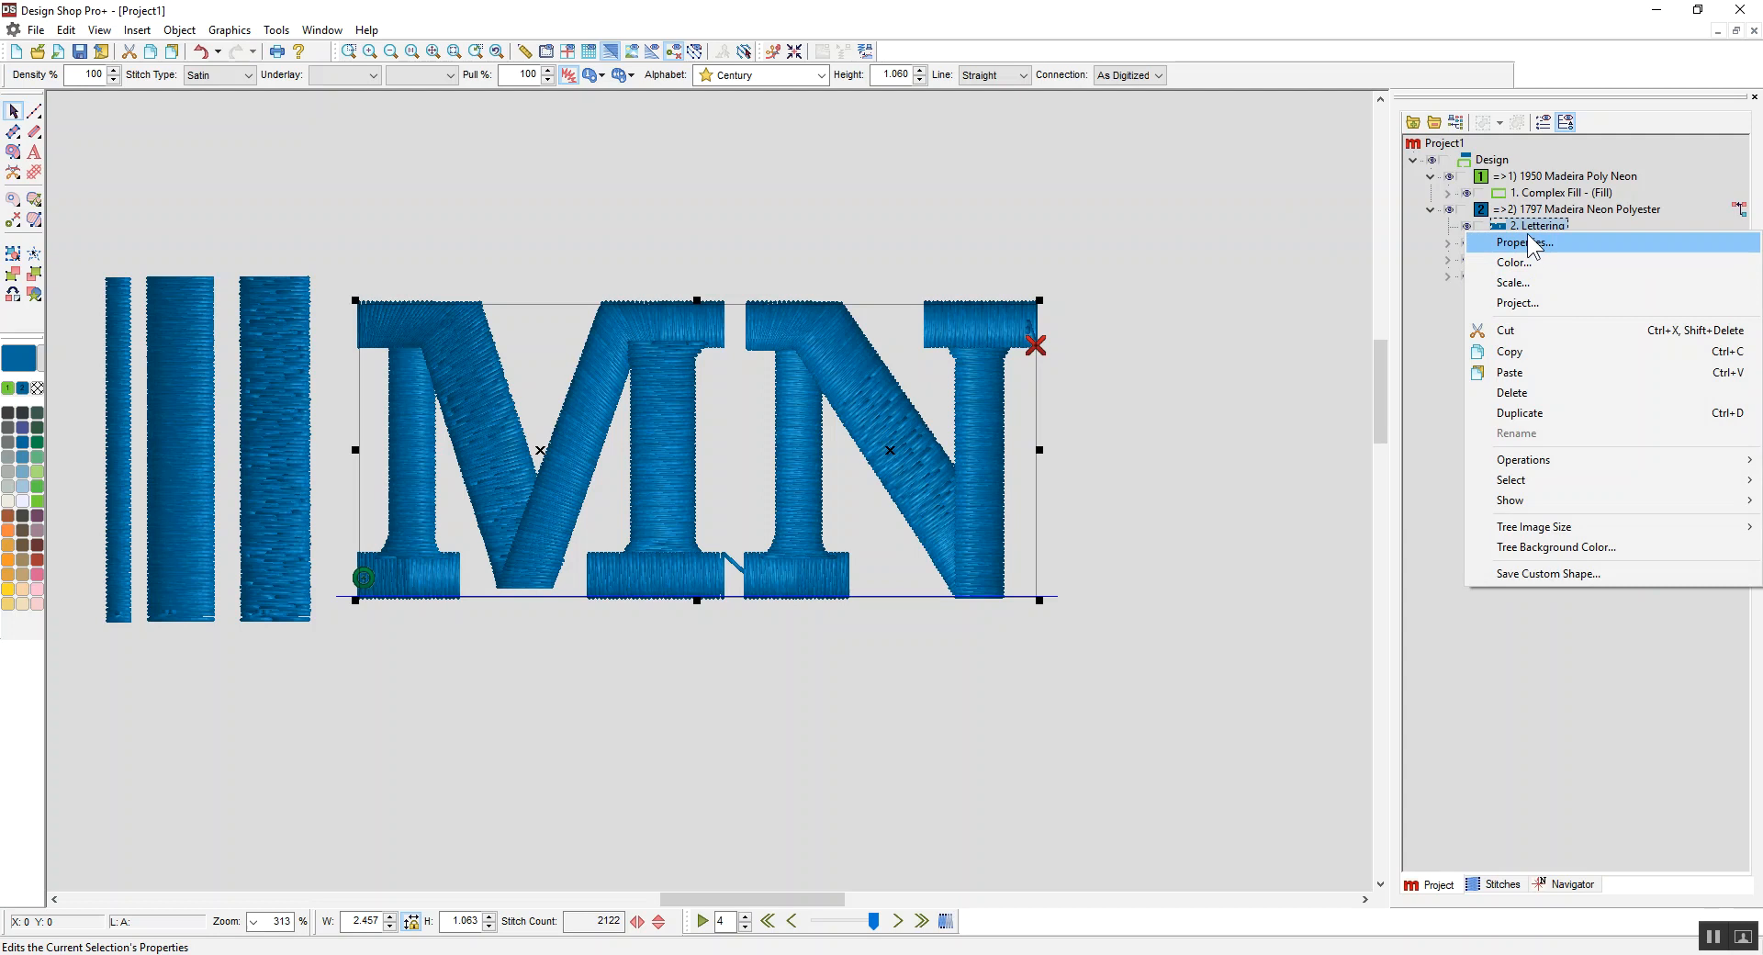
left_click(1528, 235)
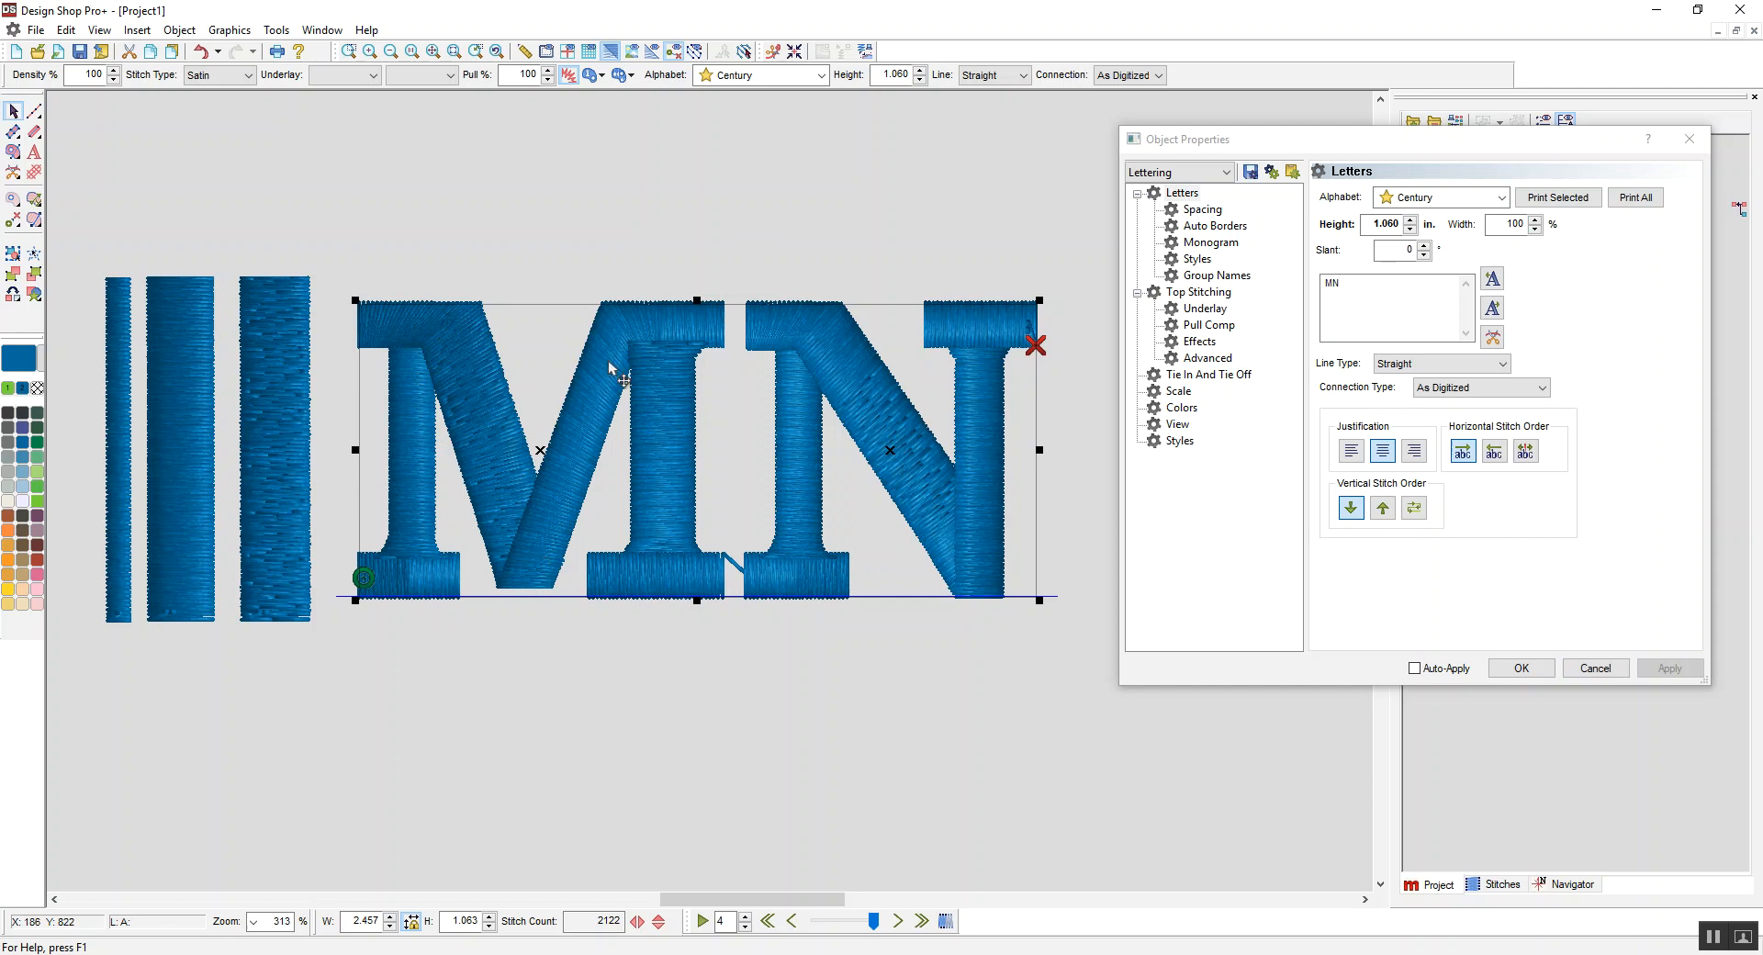
left_click(1199, 294)
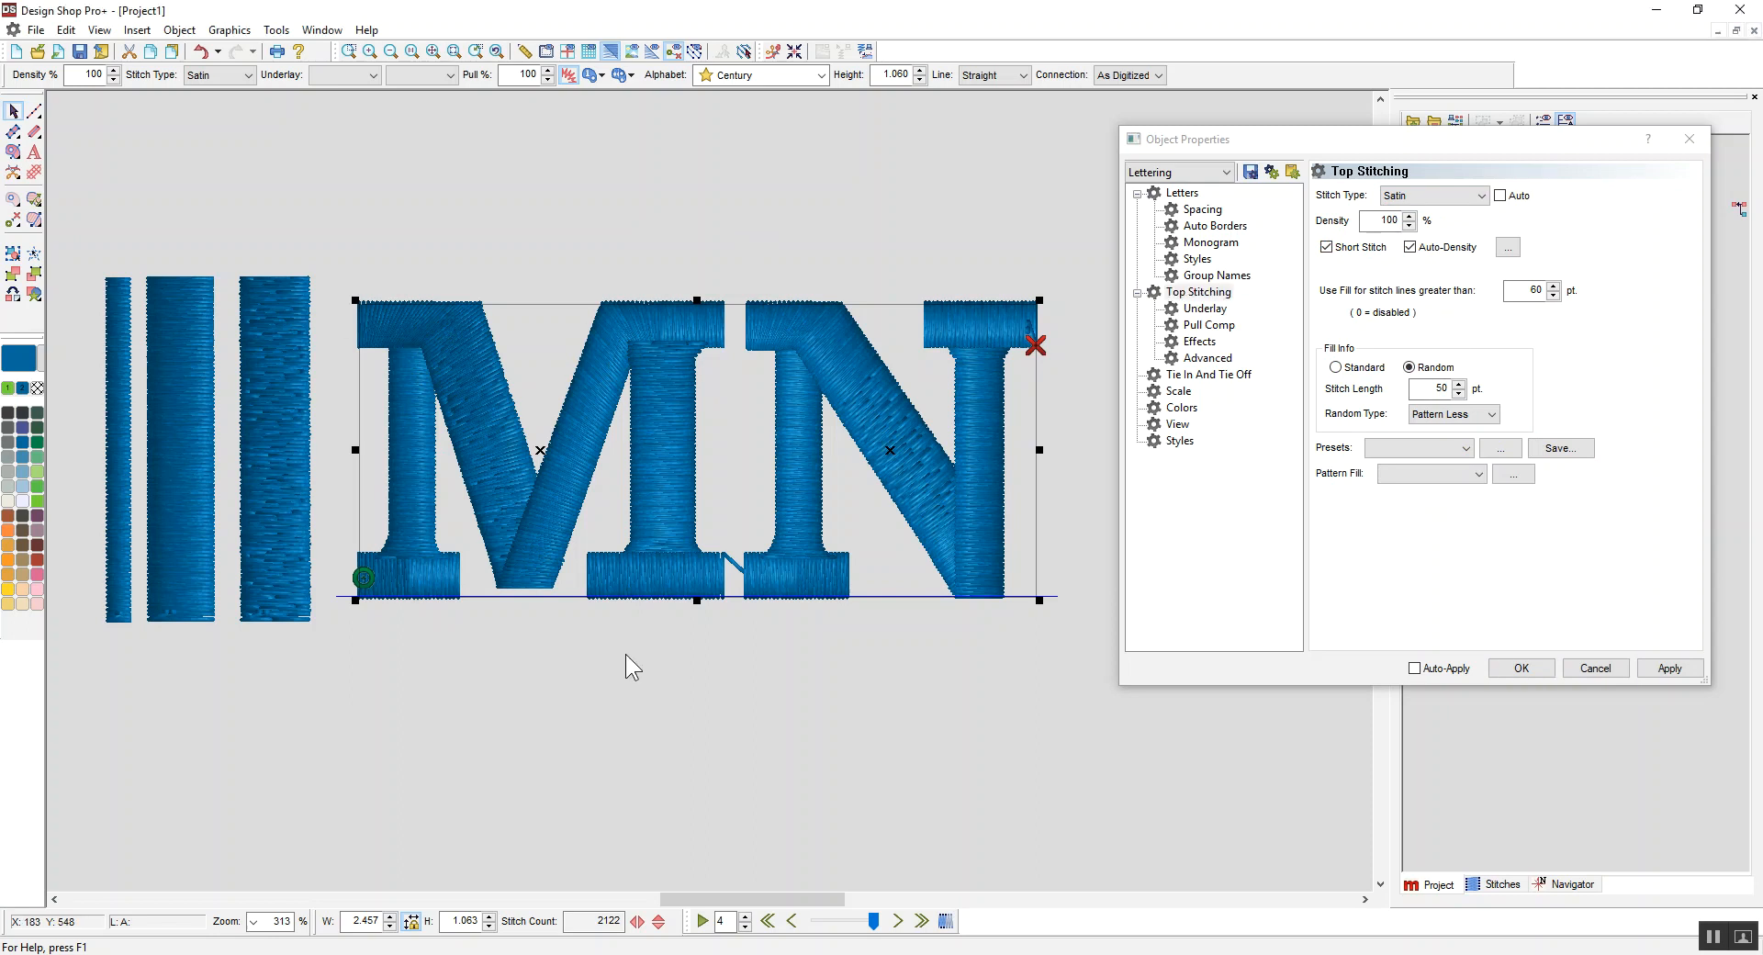
Compare the Top Stitching settings and widths of the narrow, middle and wide single-line columns
left_click(122, 356)
left_click(170, 211)
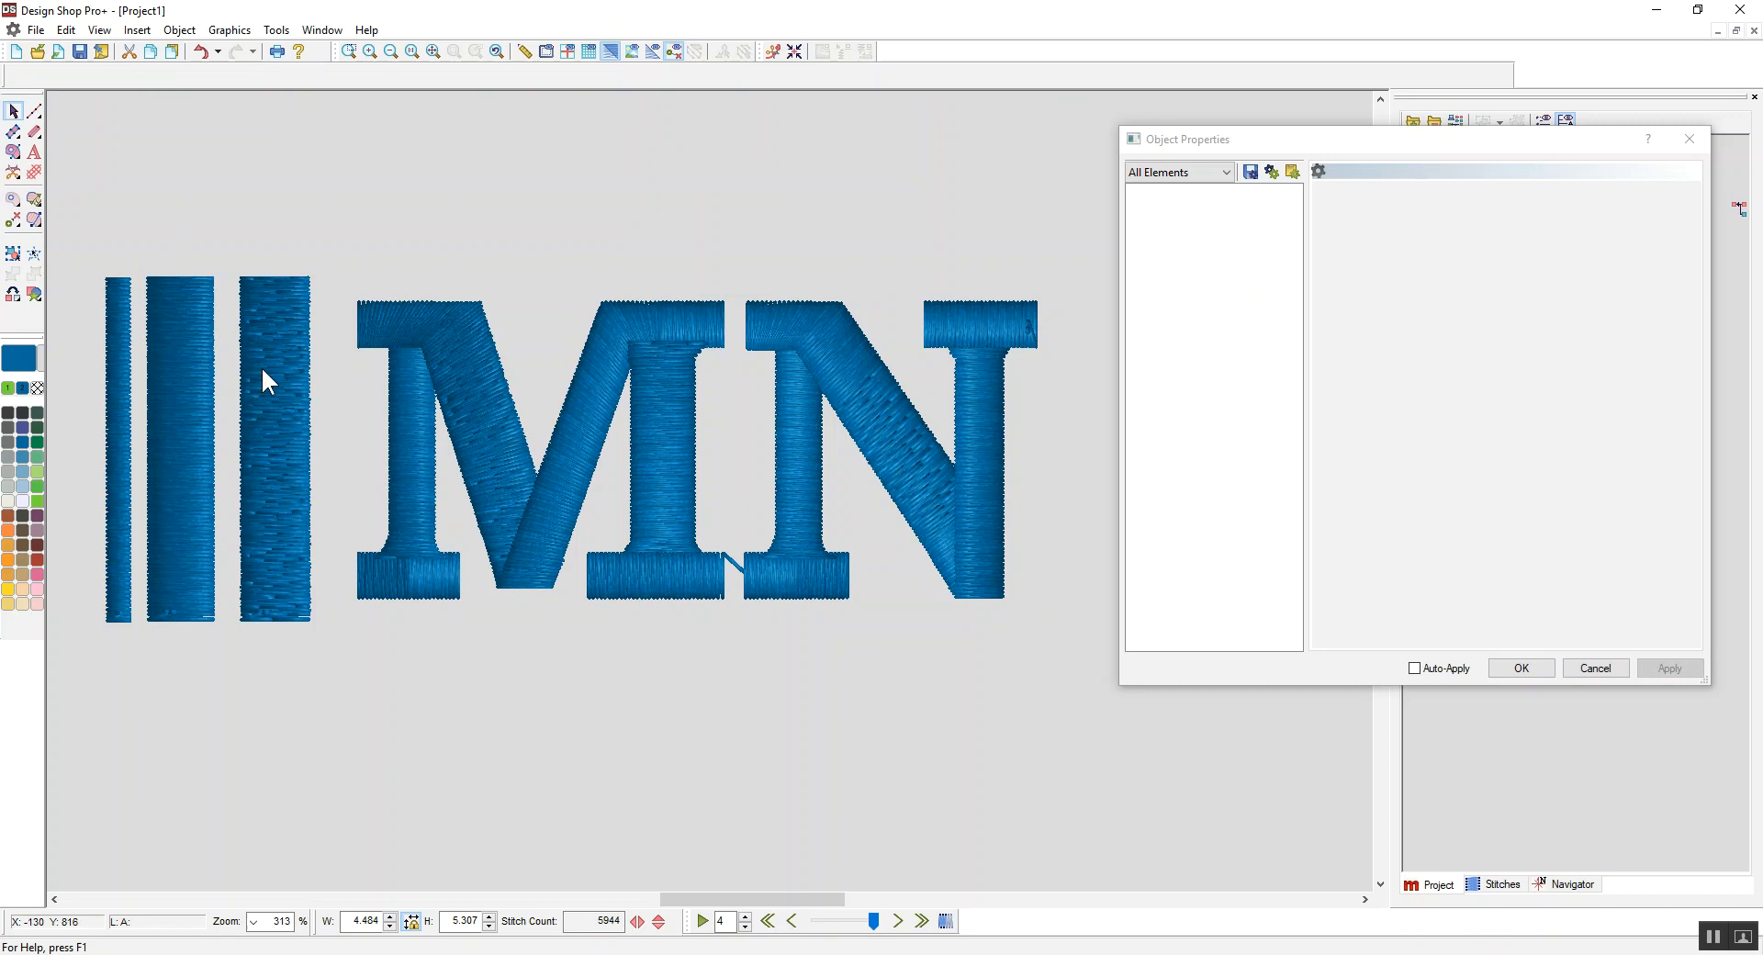
left_click(178, 384)
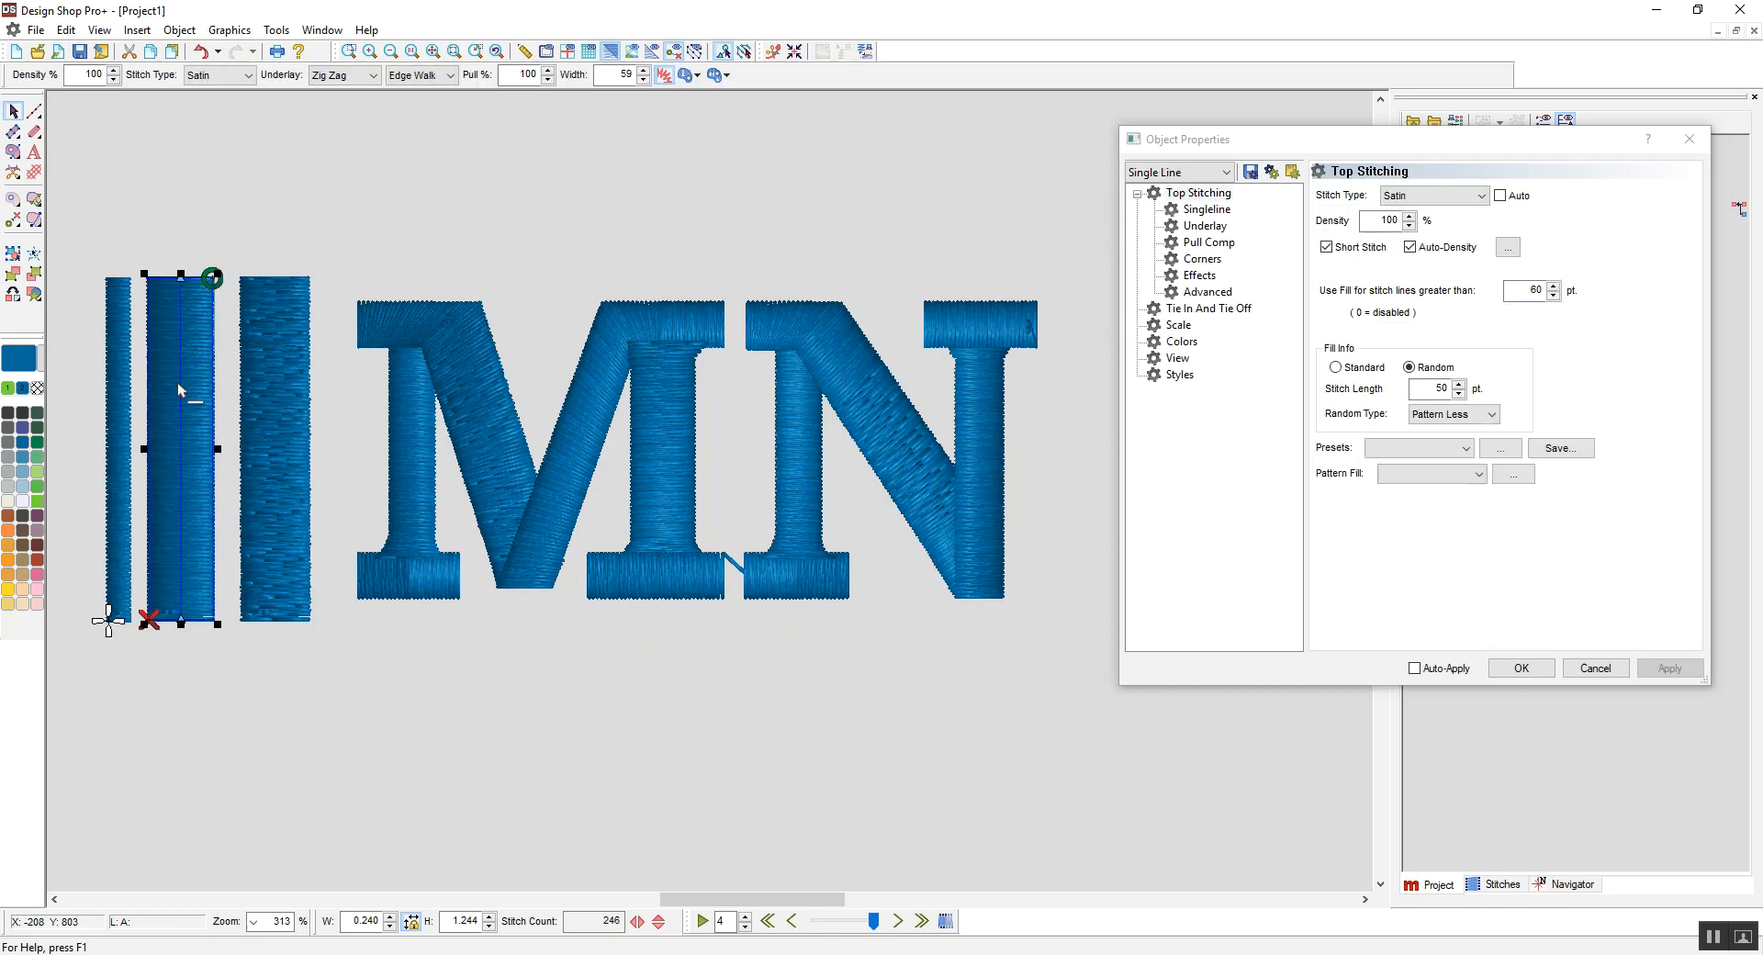
left_click(124, 306)
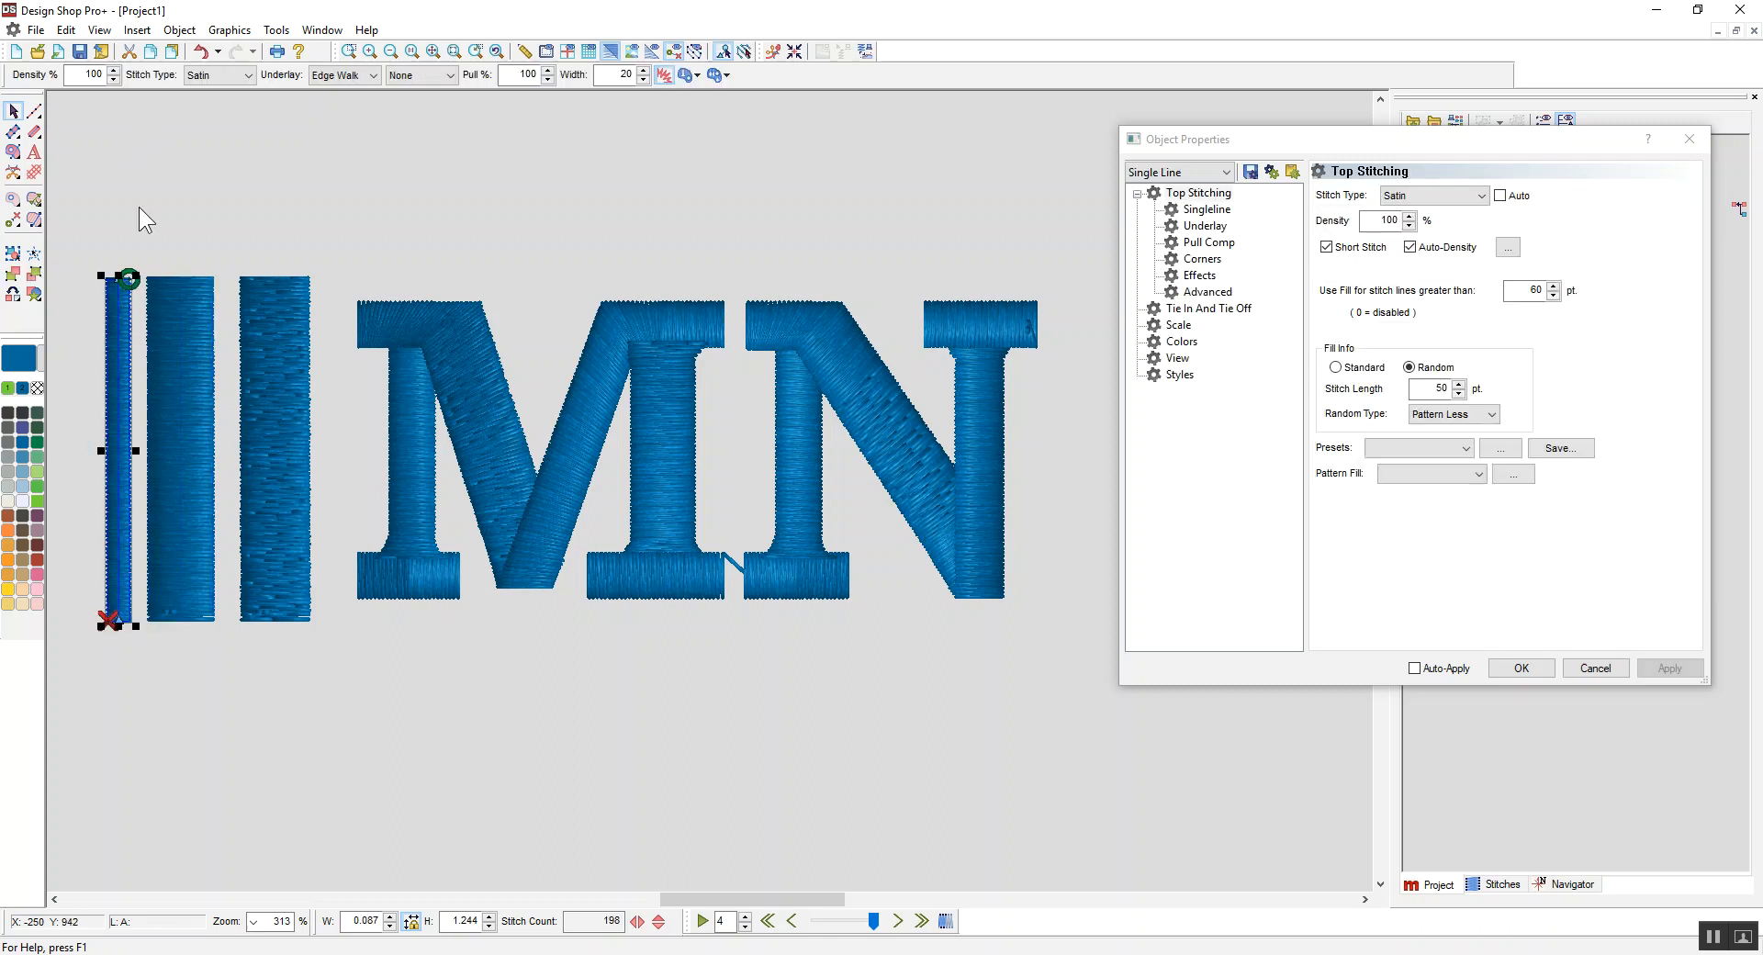
left_click(197, 345)
left_click(268, 350)
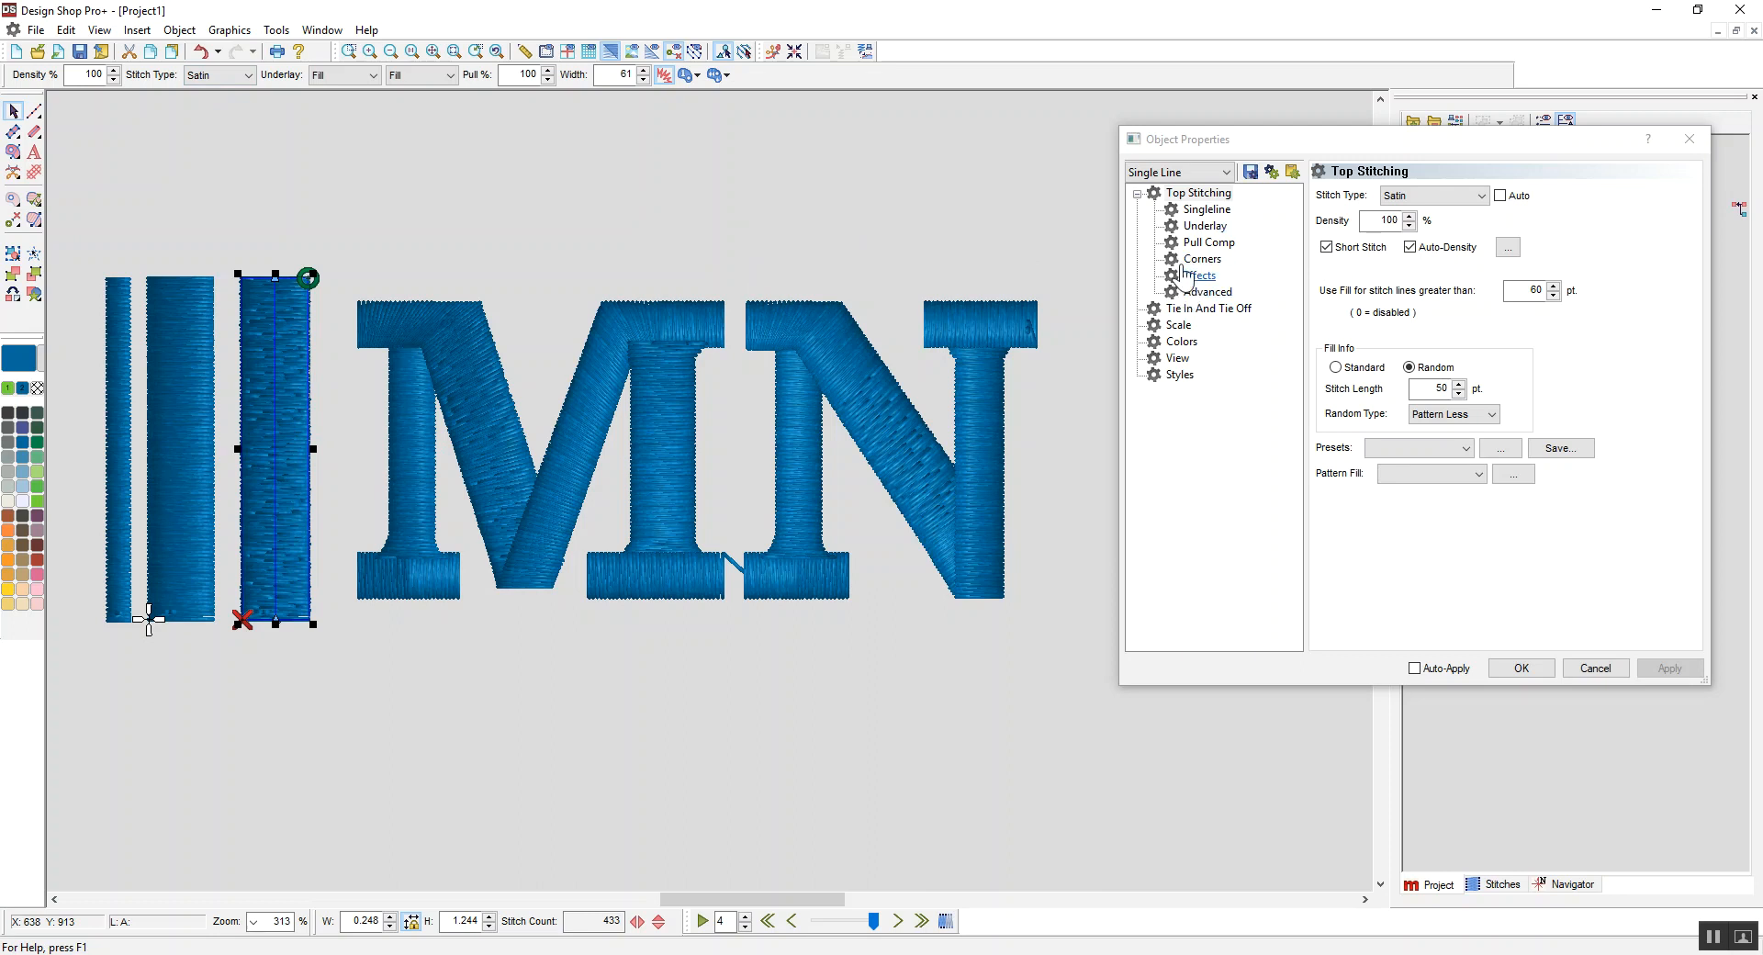
Examine the stitch-line length above which fill is used, checking it on the wide and middle columns
left_click(1194, 192)
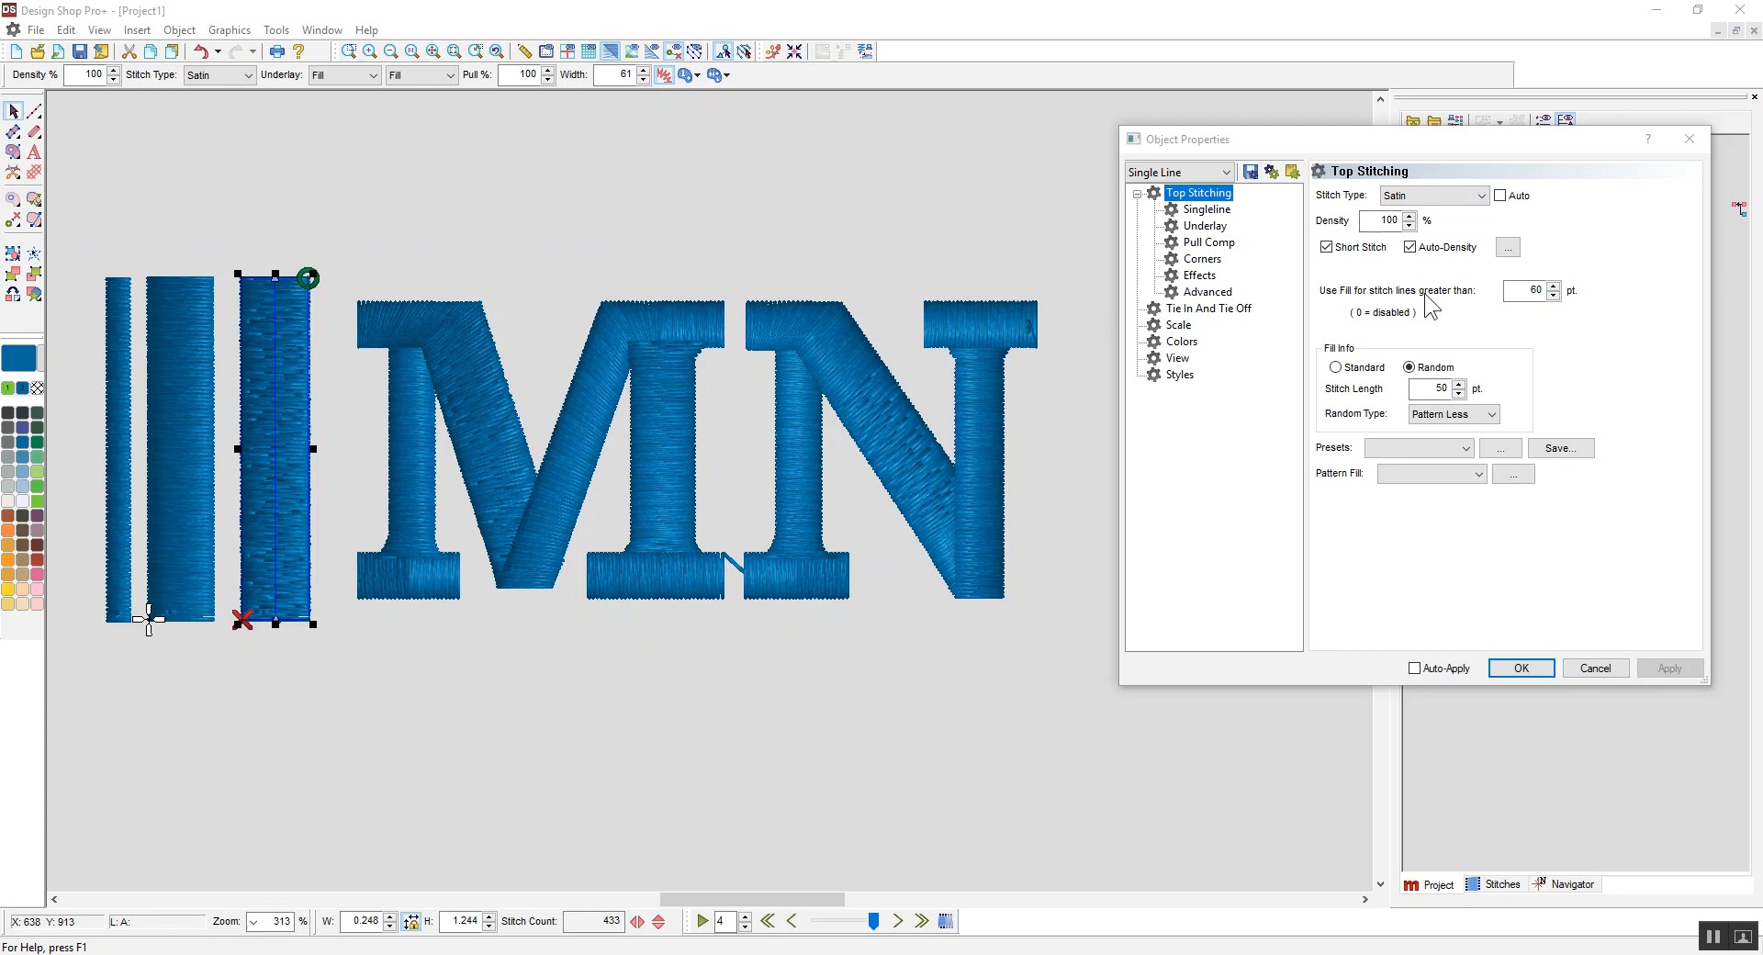
double_click(1530, 292)
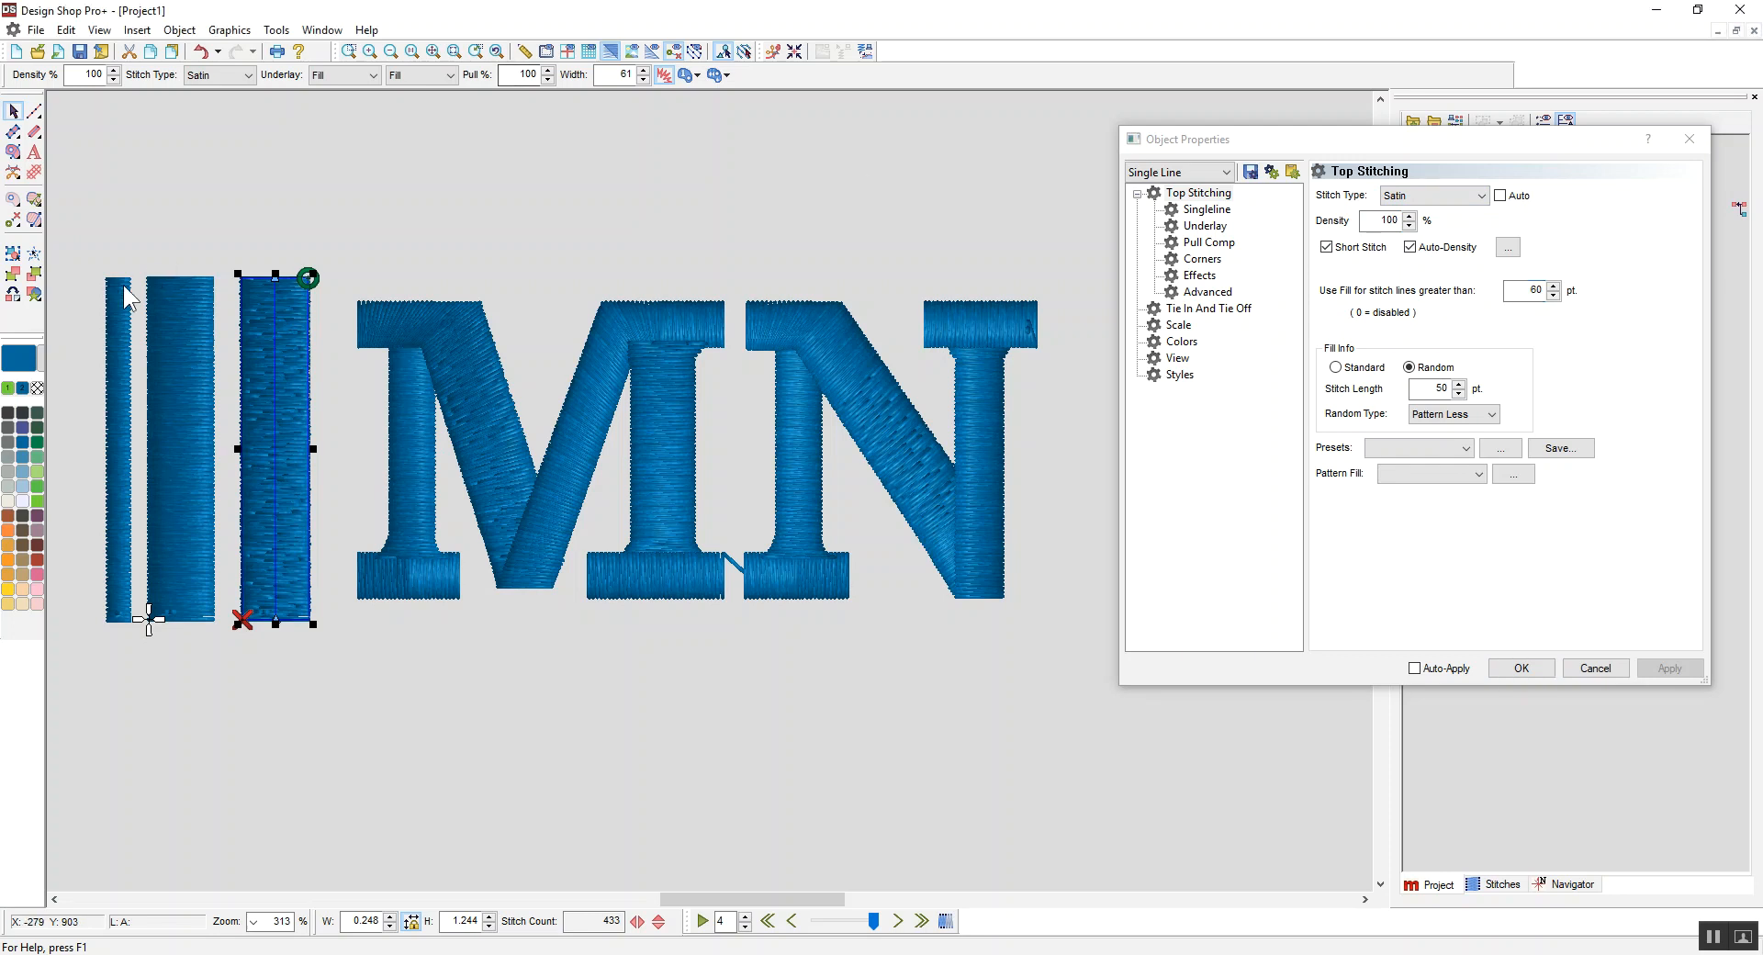
left_click(170, 315)
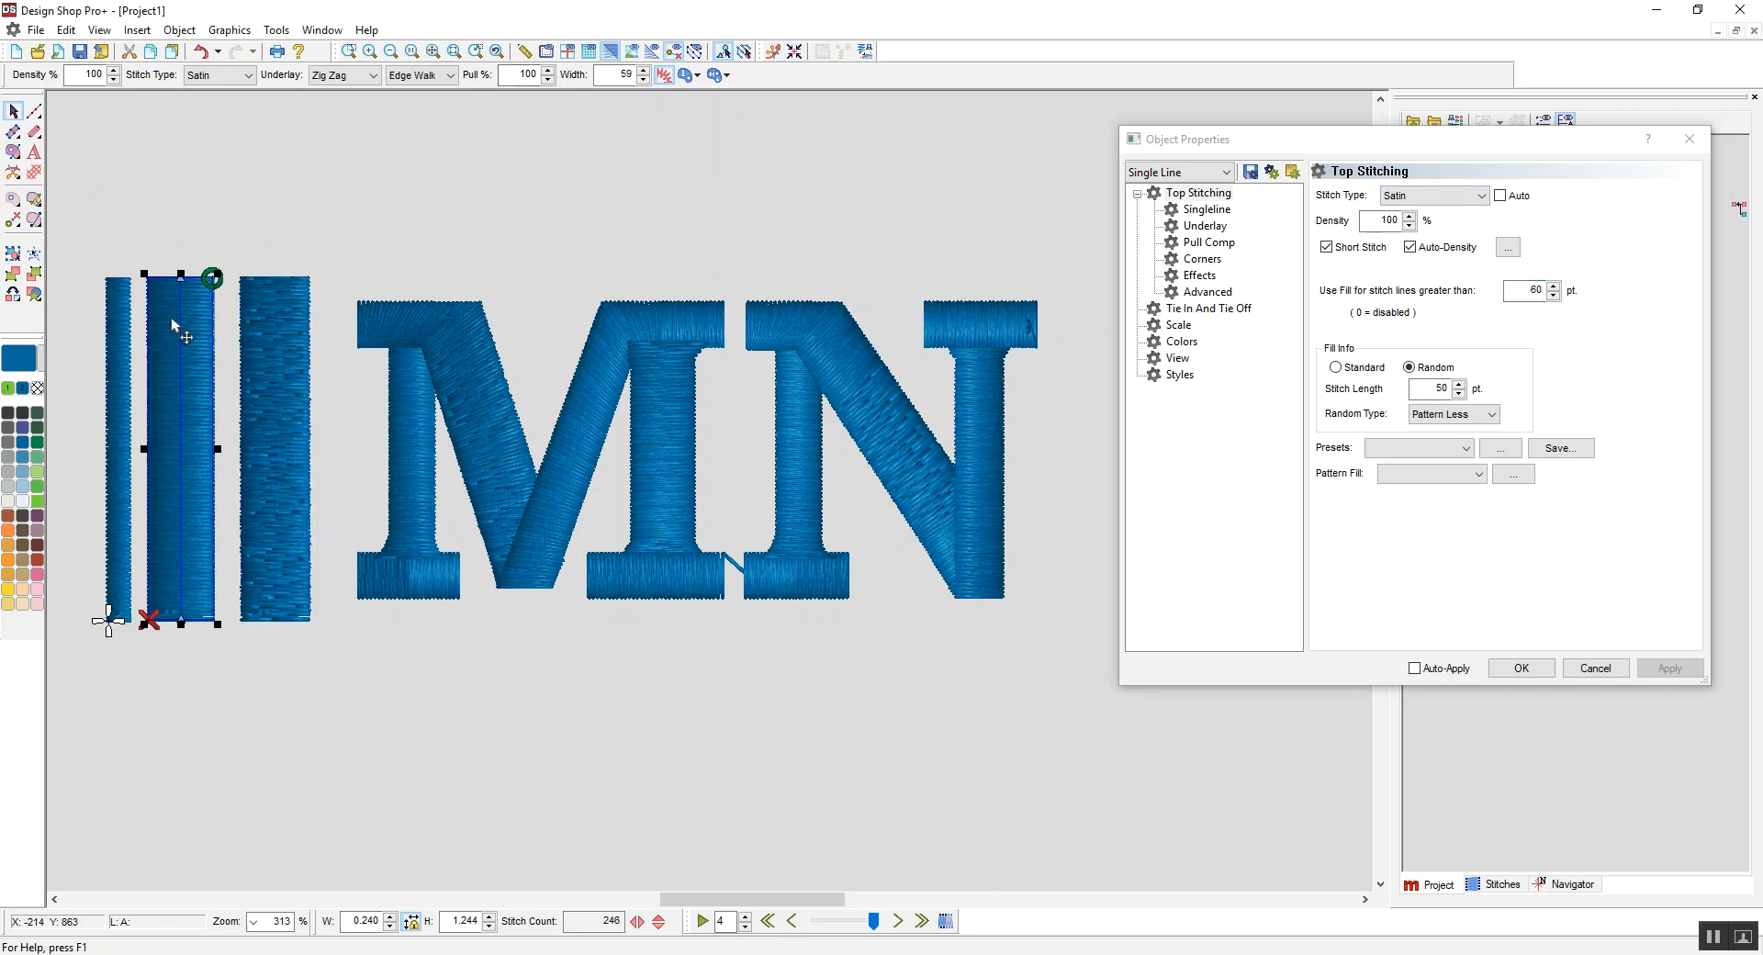
left_click(269, 365)
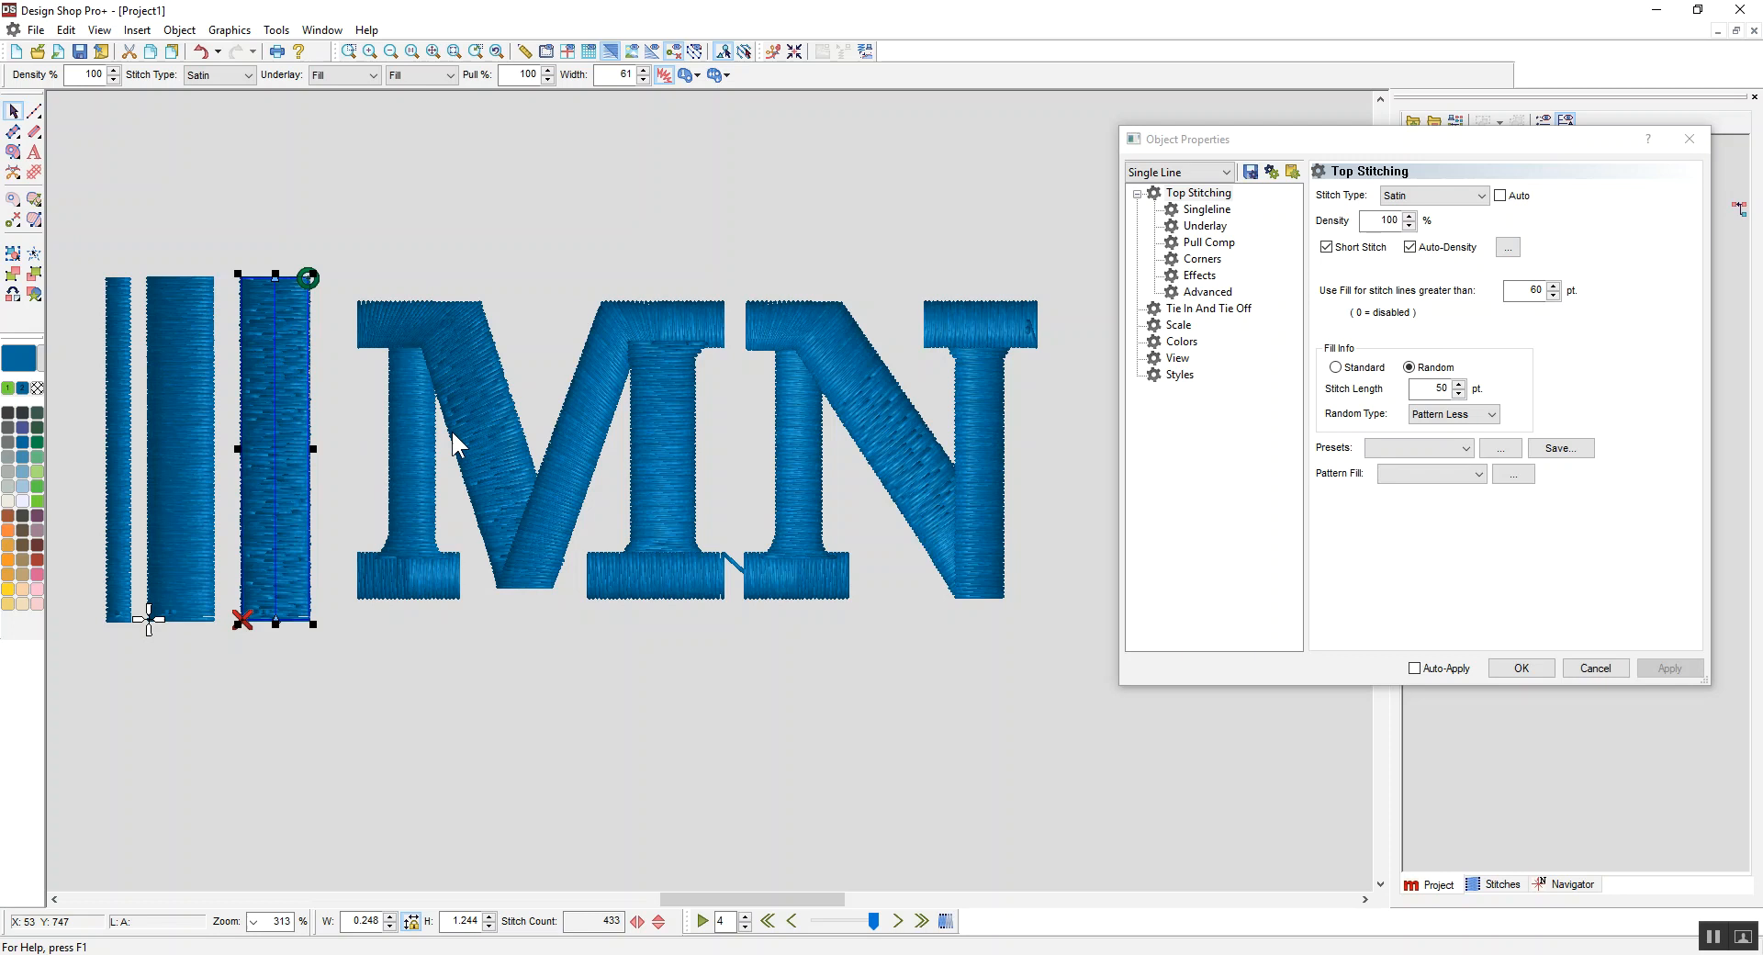
Set the MN lettering to use fill only for stitch lines greater than 70 pt. and apply it
left_click(517, 497)
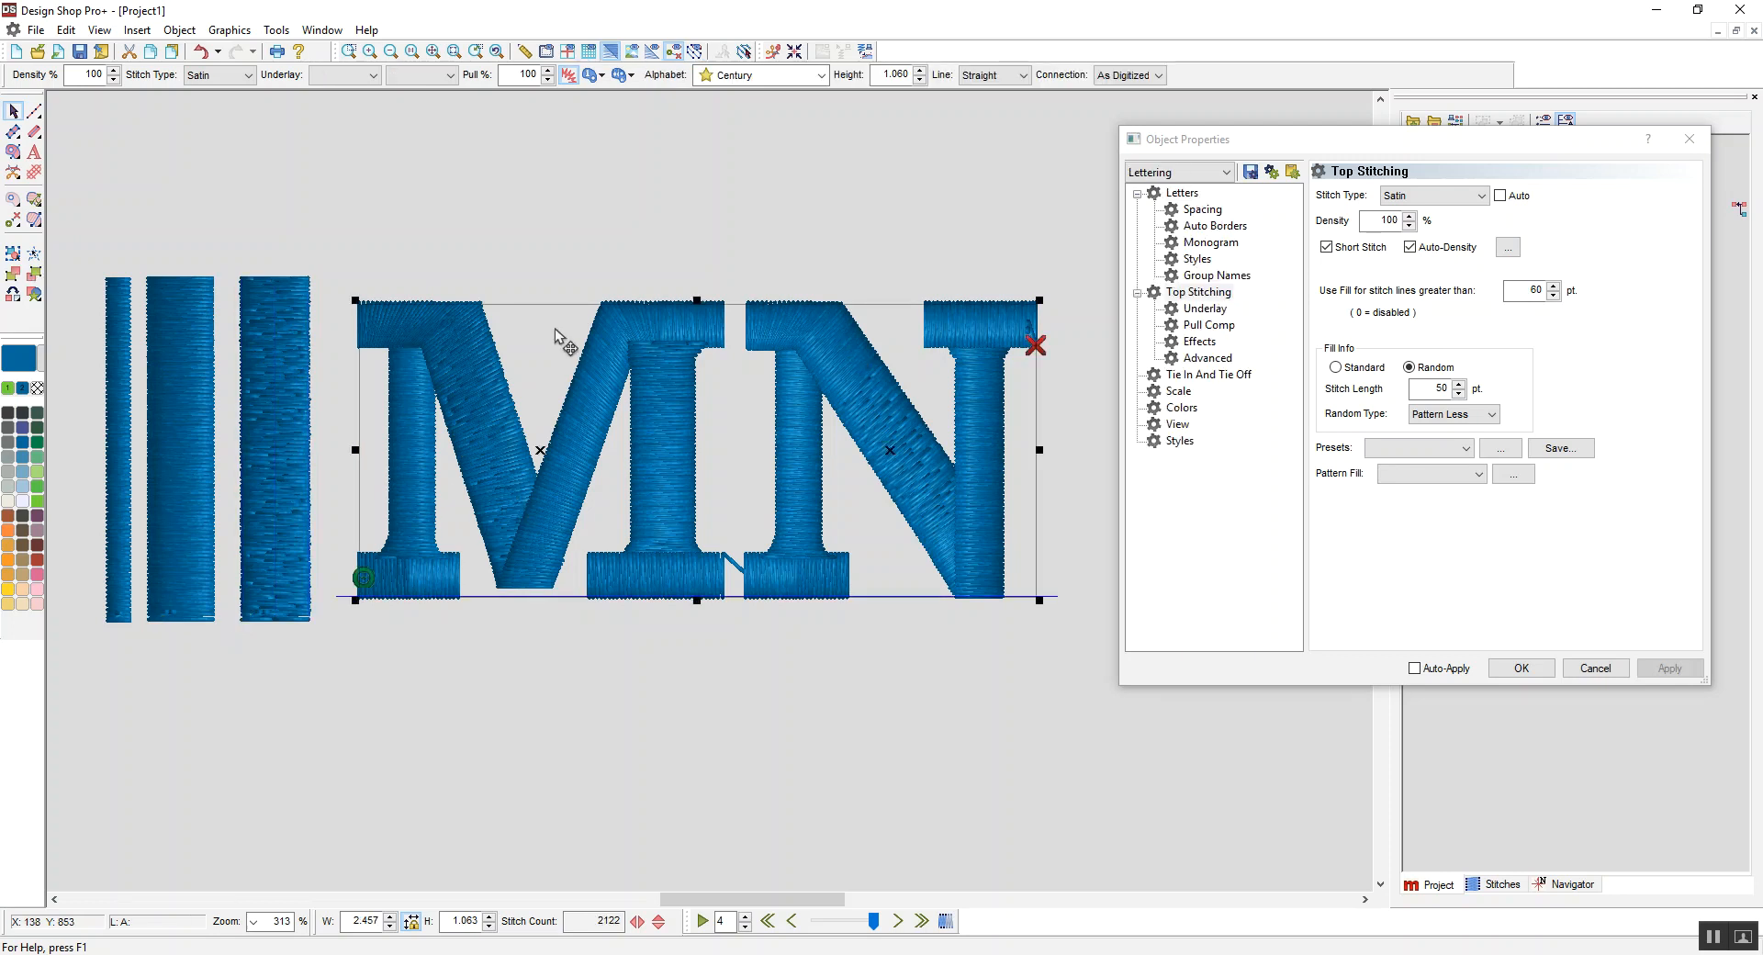
left_click(1199, 292)
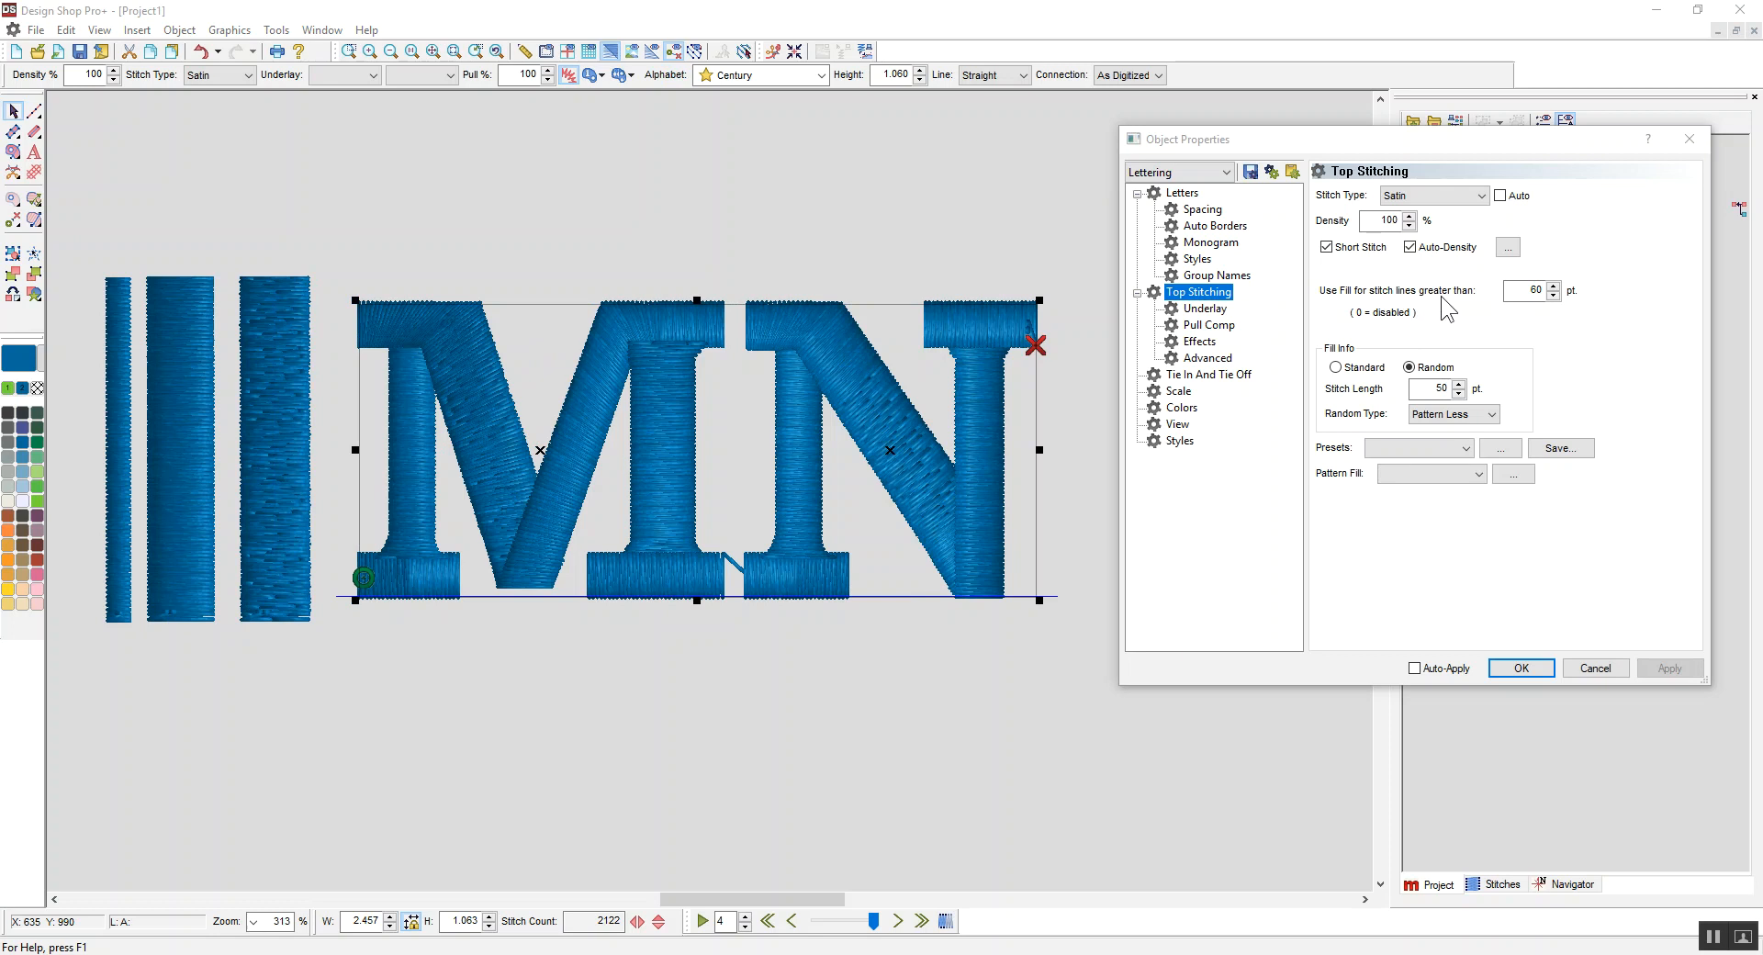
double_click(1521, 293)
type("70")
key("alt+a")
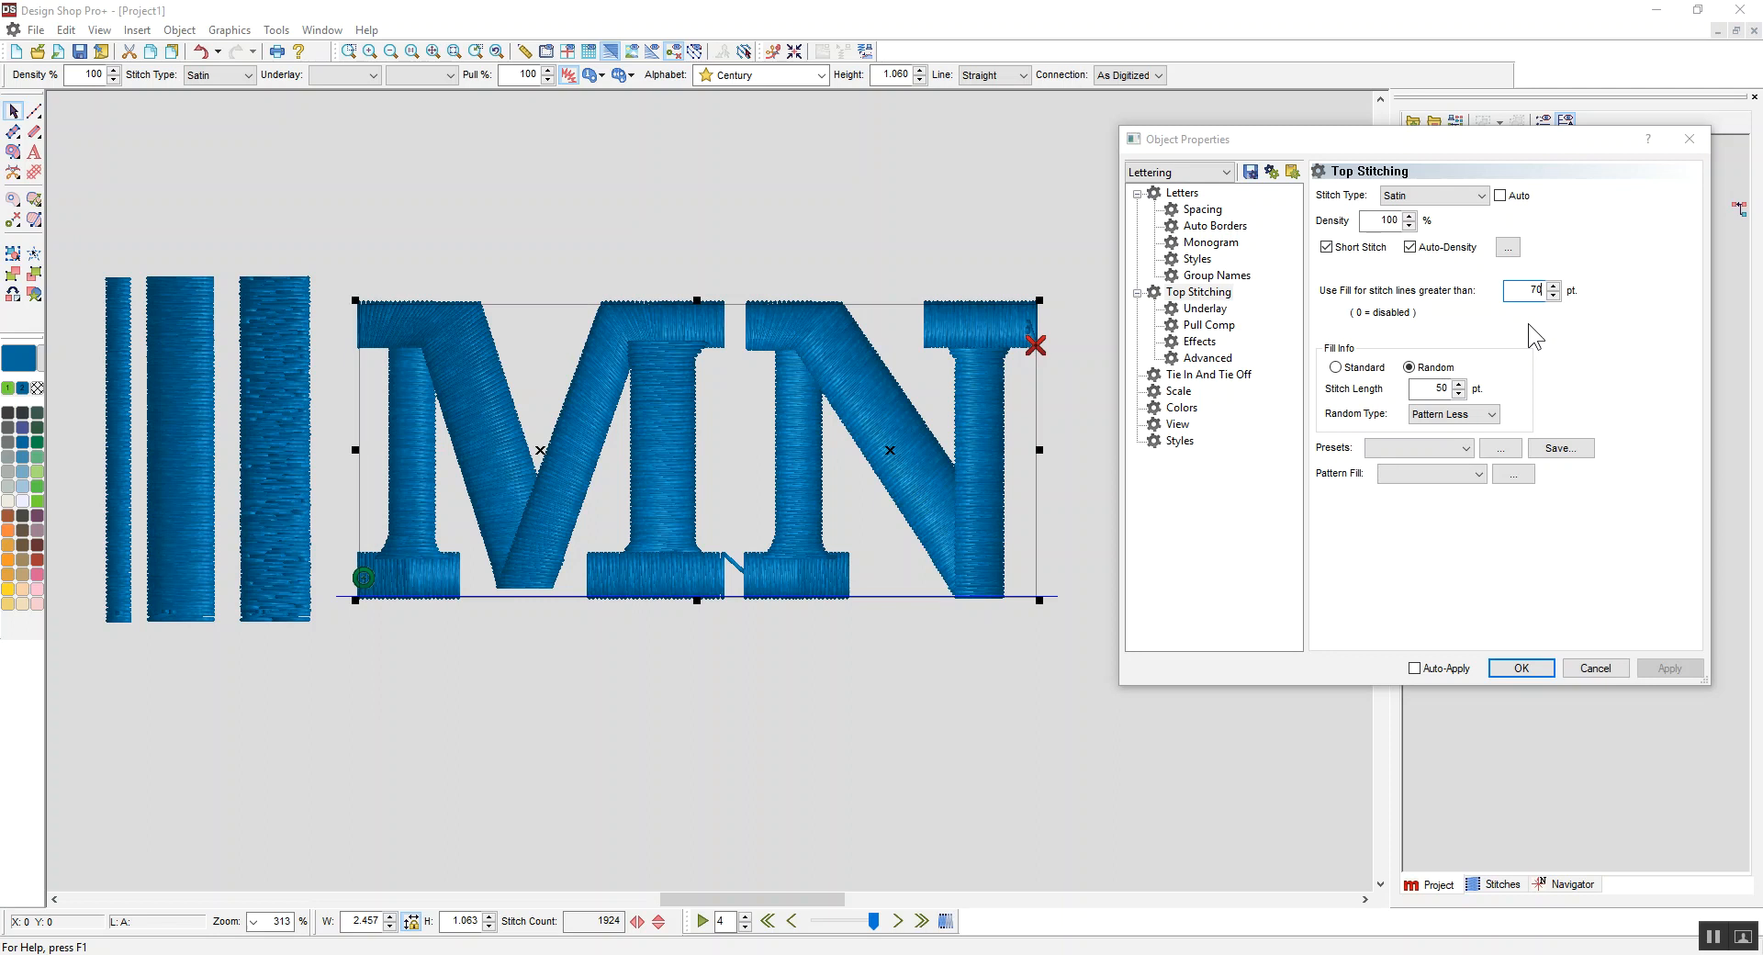
Apply the Auto Split fill preset to the MN lettering
left_click(1443, 447)
left_click(1391, 466)
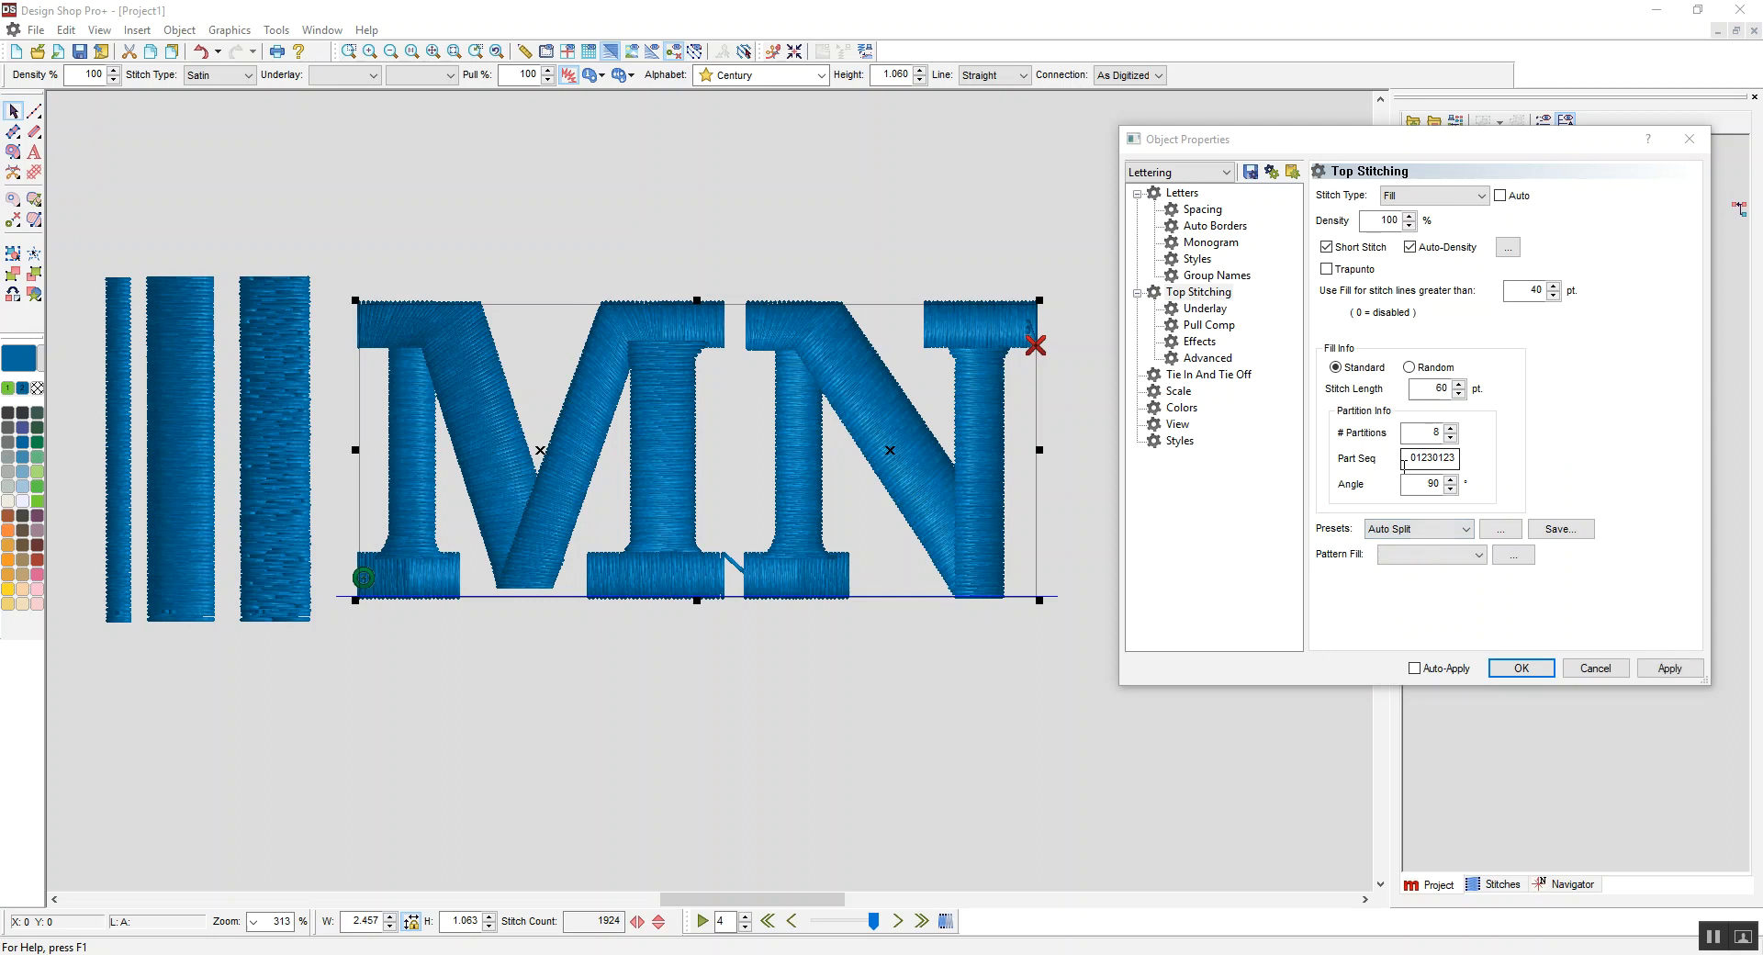
left_click(1651, 670)
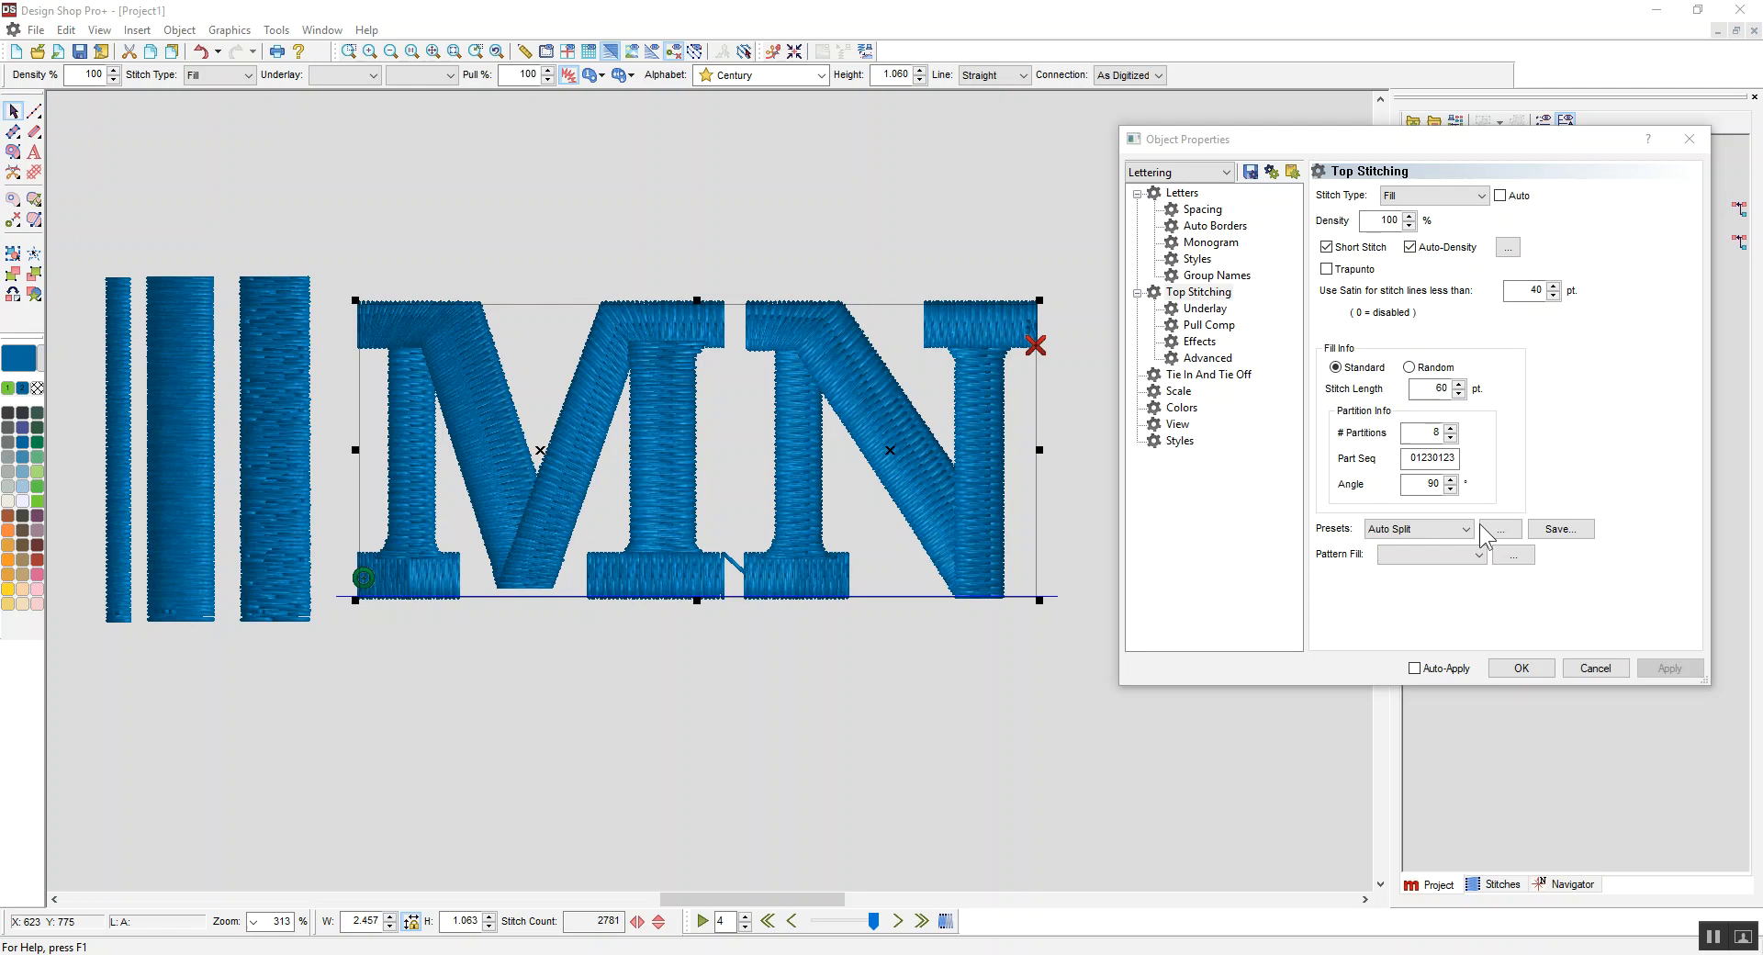
Apply the Default Fill preset to the MN lettering
left_click(1405, 531)
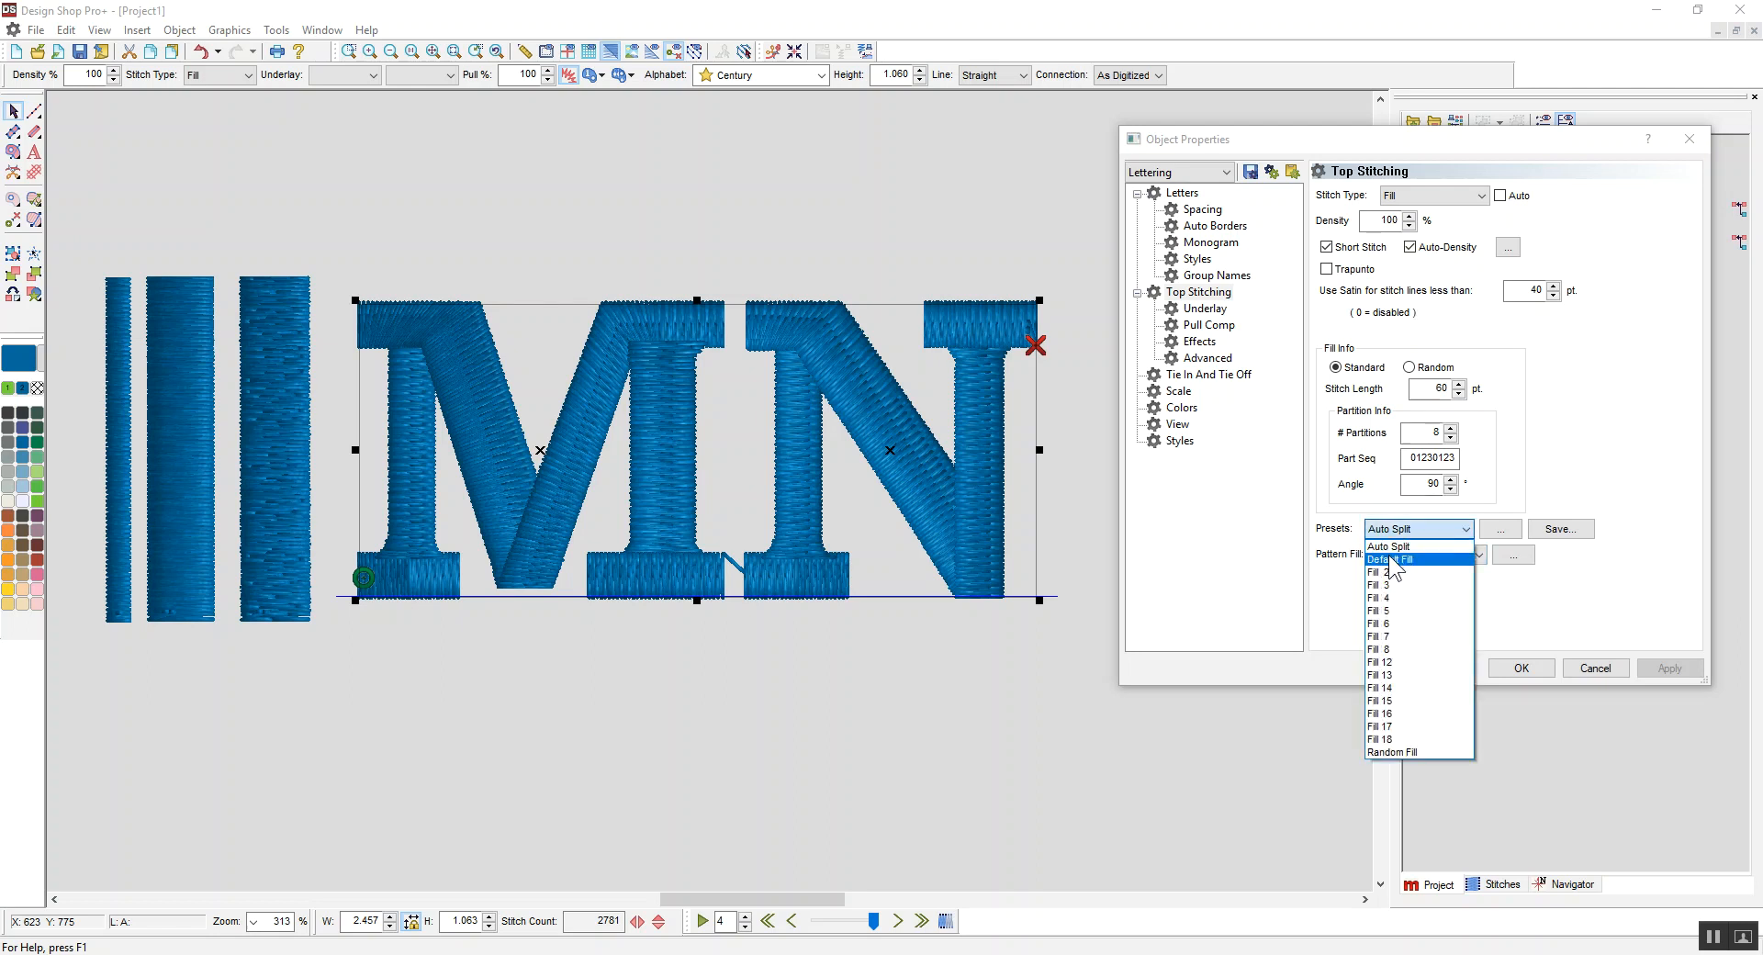
left_click(1401, 559)
left_click(1661, 666)
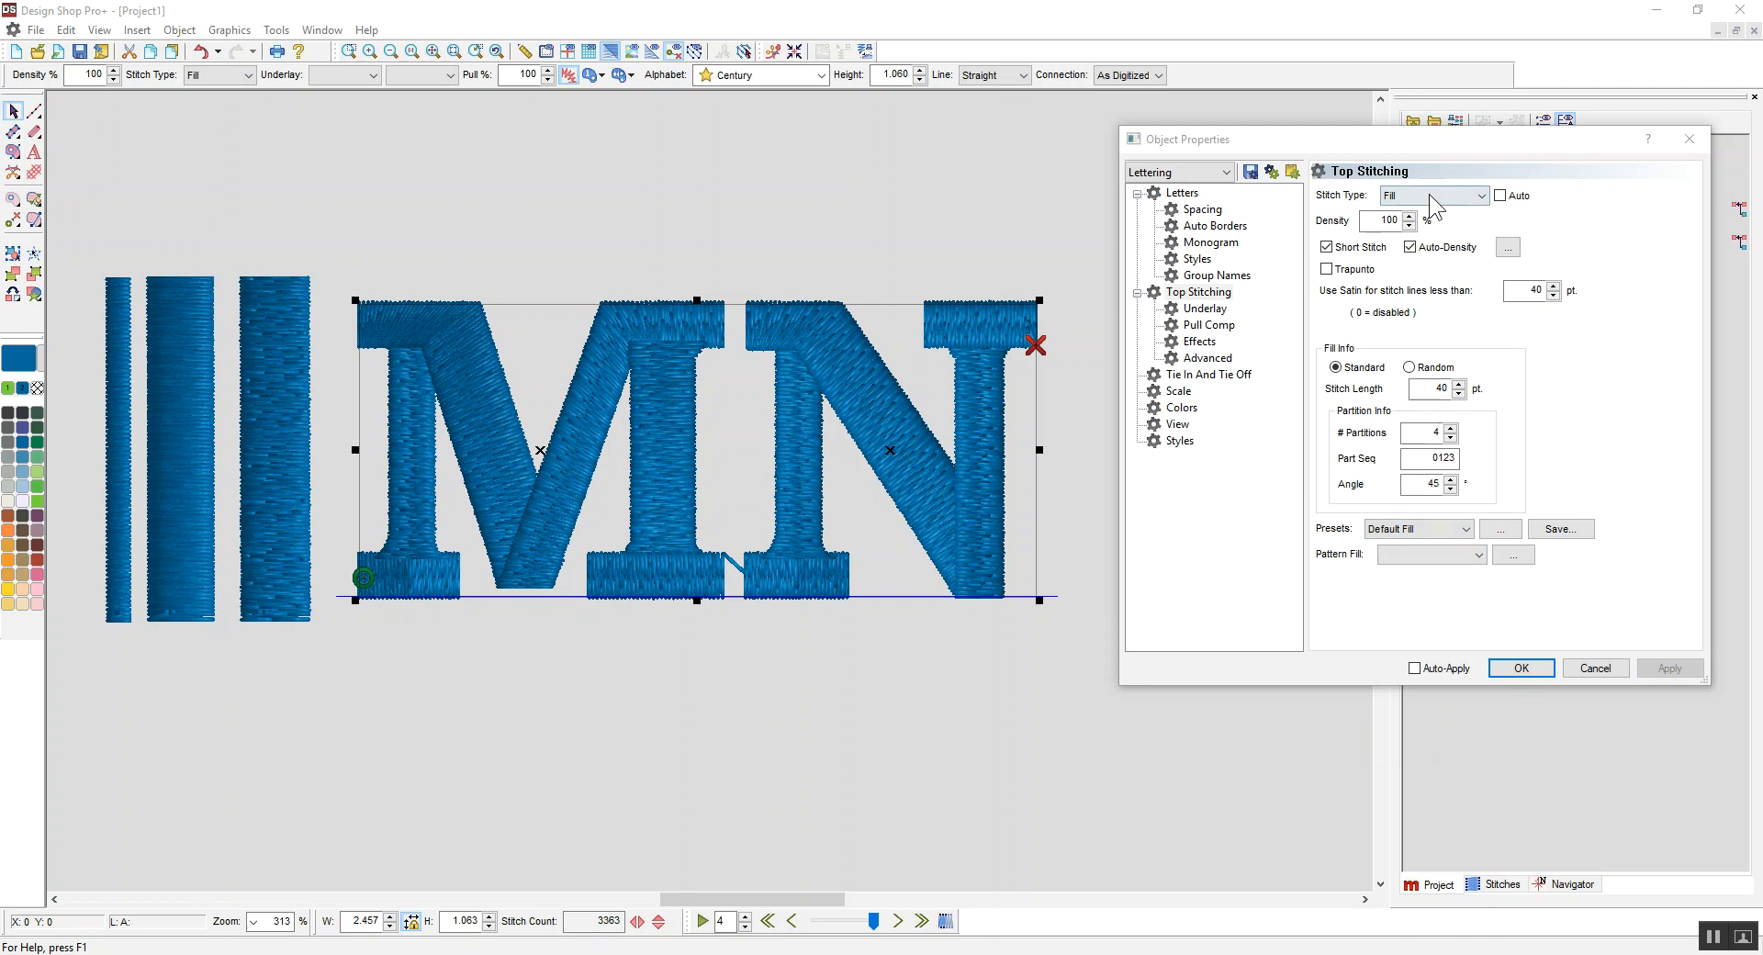
Change the MN lettering's stitch type to Satin, using fill for stitch lines greater than 70 pt
left_click(1429, 195)
left_click(1403, 214)
left_click(1665, 668)
double_click(1541, 291)
type("70")
key("Return")
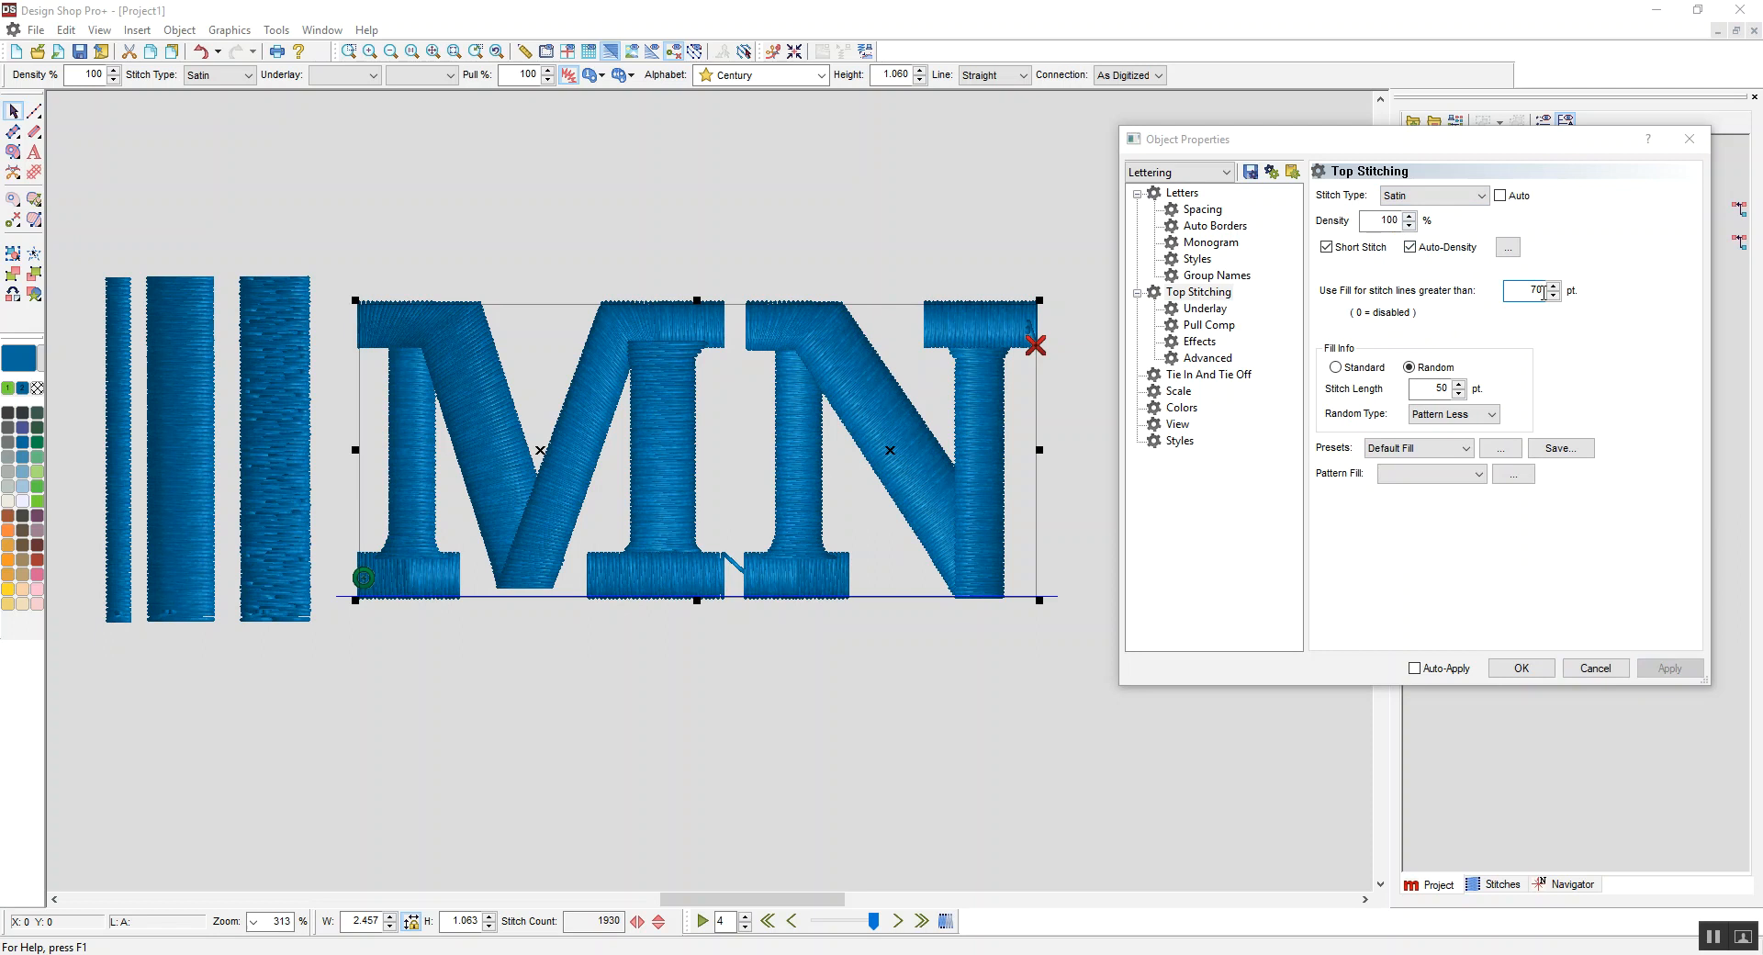